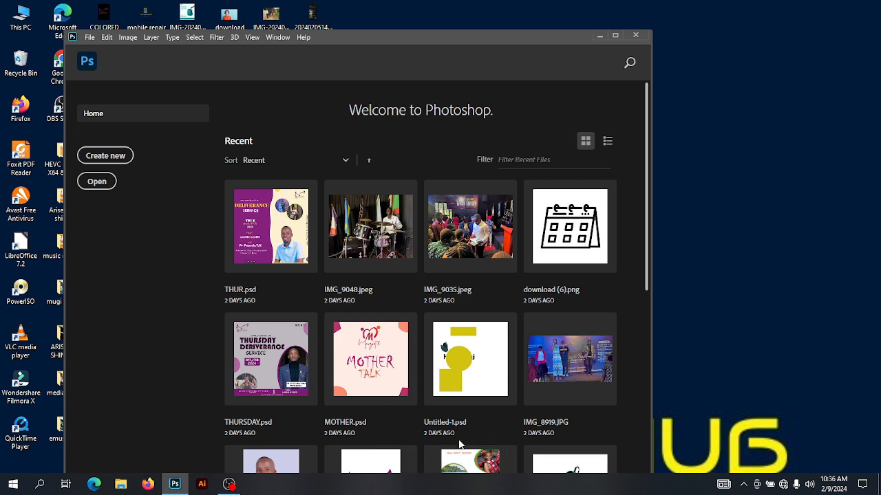
scroll(460, 447, down, 5)
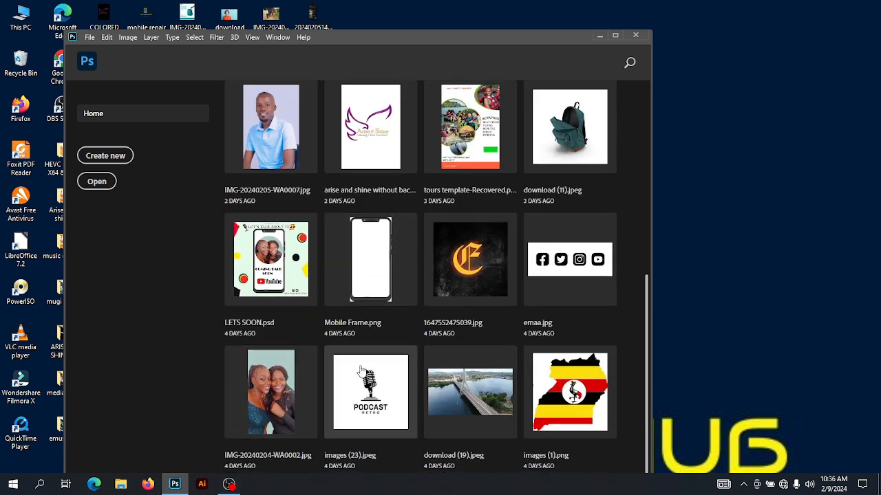
scroll(364, 348, up, 5)
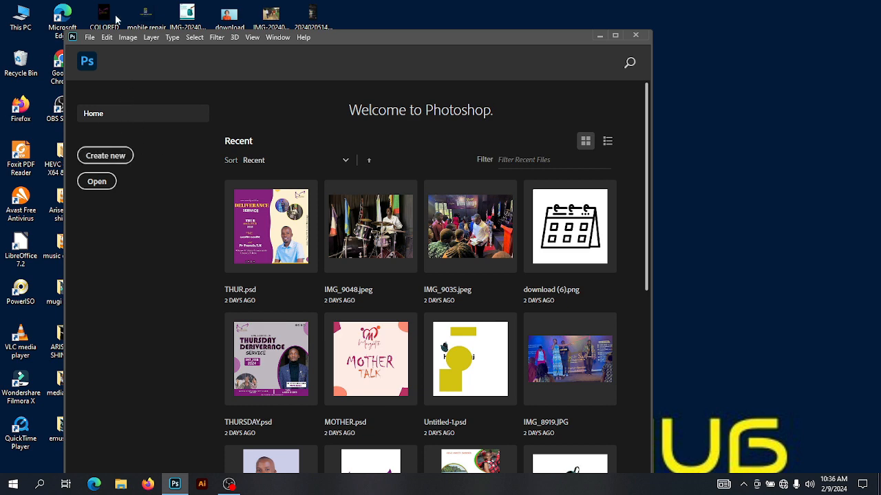
drag(383, 43, 324, 34)
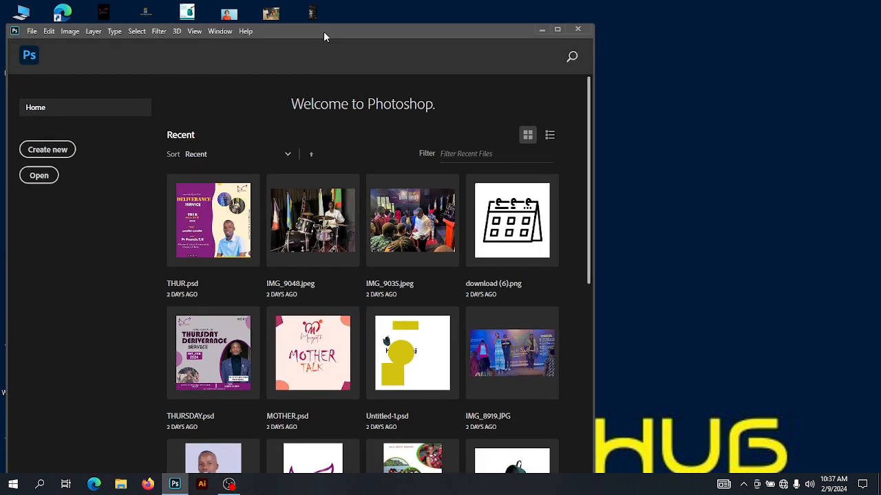
Create a new 1080 × 1080 px document at 300 ppi in RGB with a white background
click(62, 155)
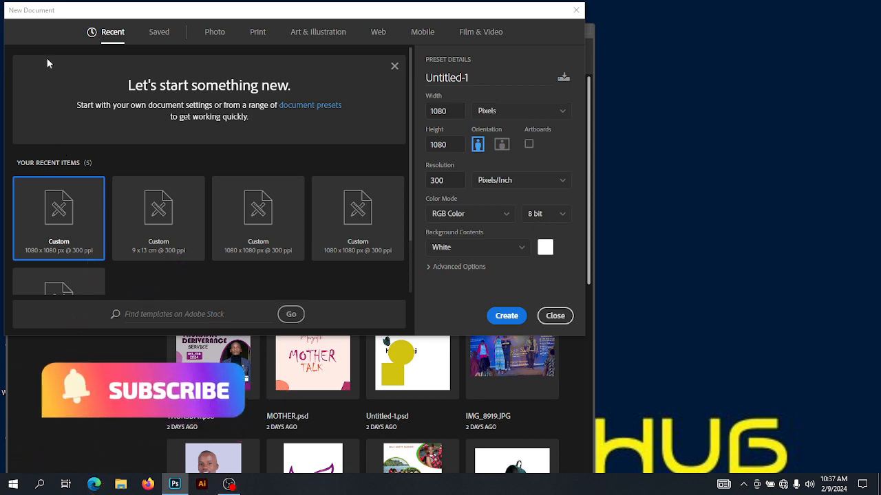
drag(129, 14, 180, 18)
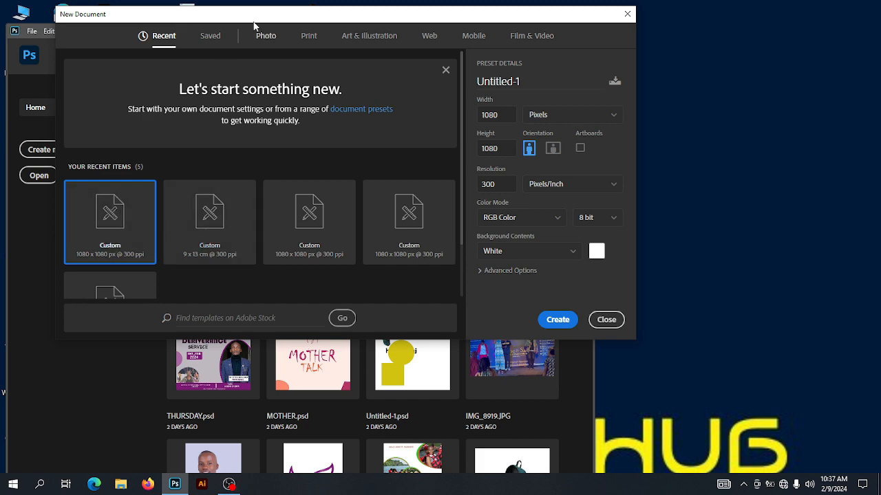
drag(256, 15, 180, 10)
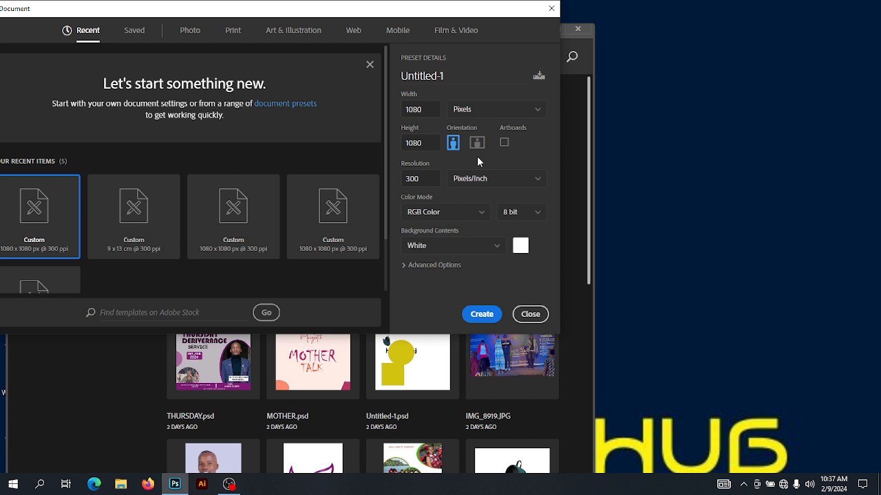
click(488, 112)
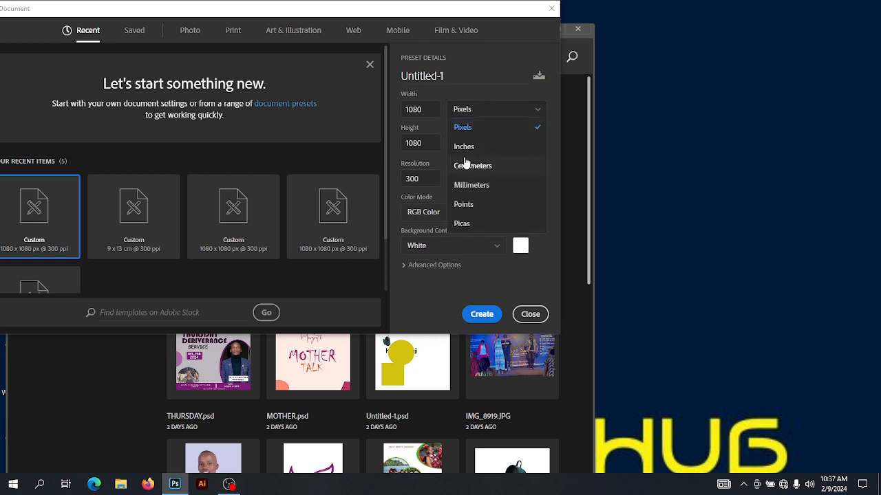
click(532, 113)
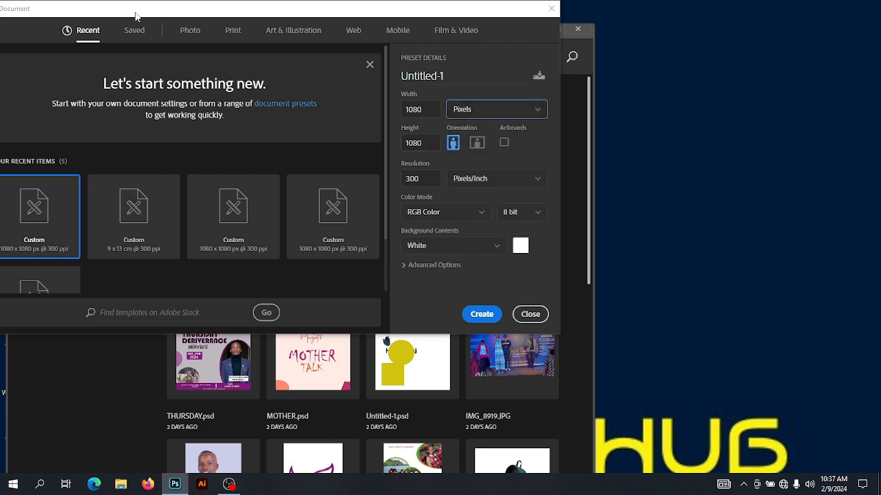
drag(150, 12, 223, 14)
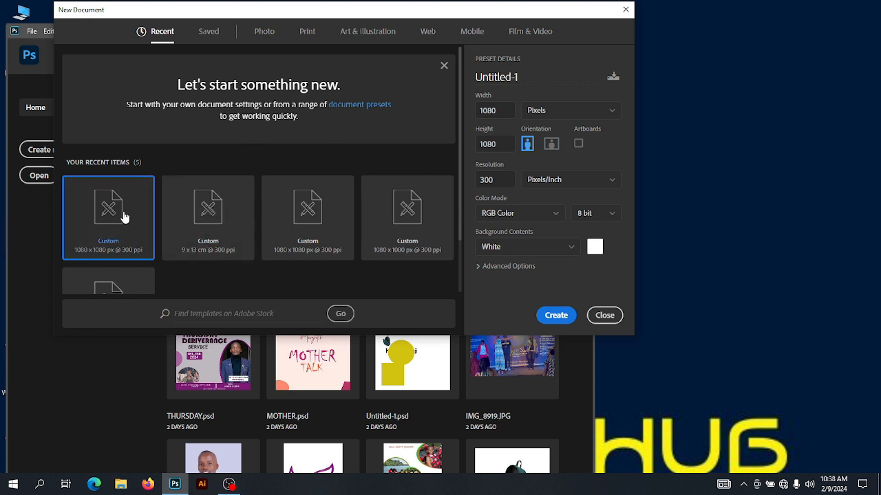
drag(443, 15, 293, 14)
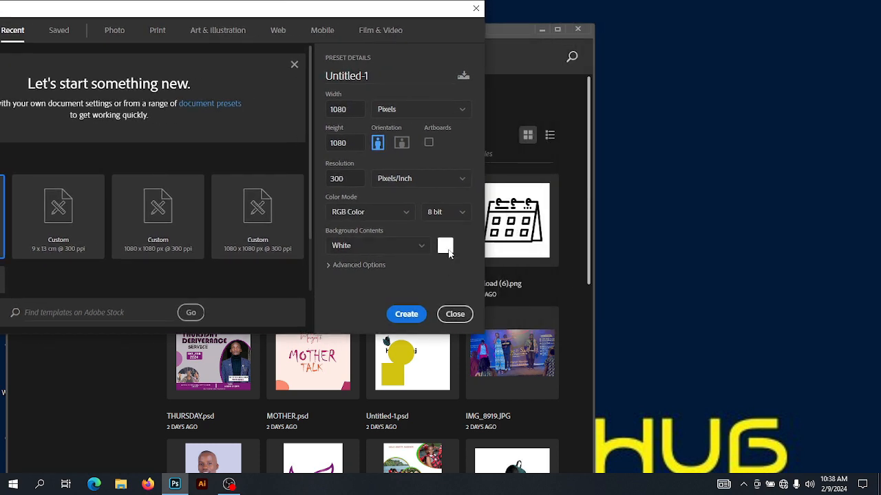
click(408, 315)
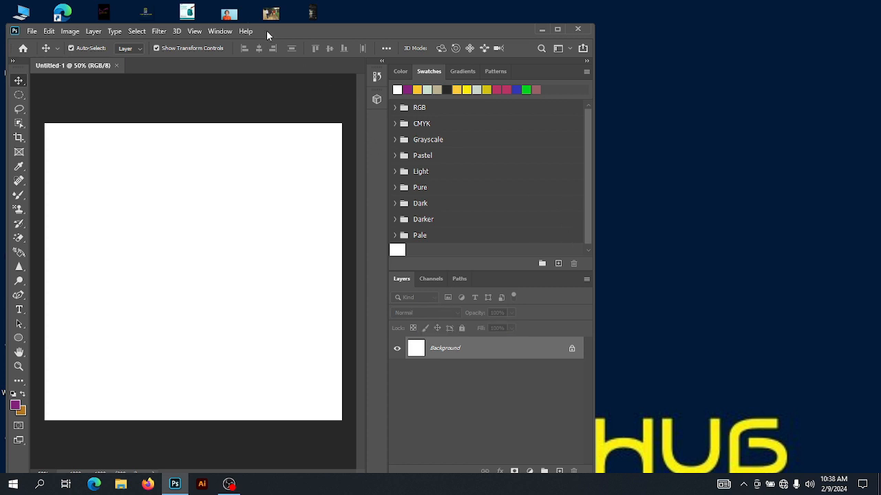
drag(266, 30, 330, 32)
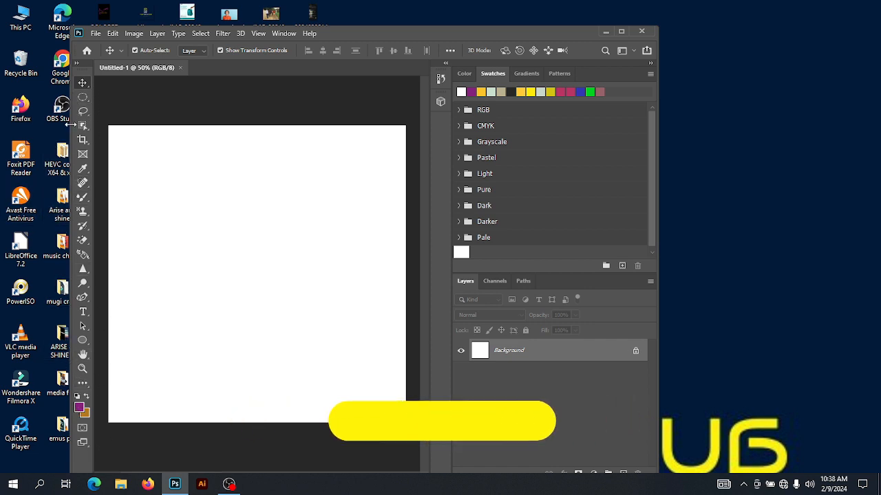
drag(346, 33, 271, 32)
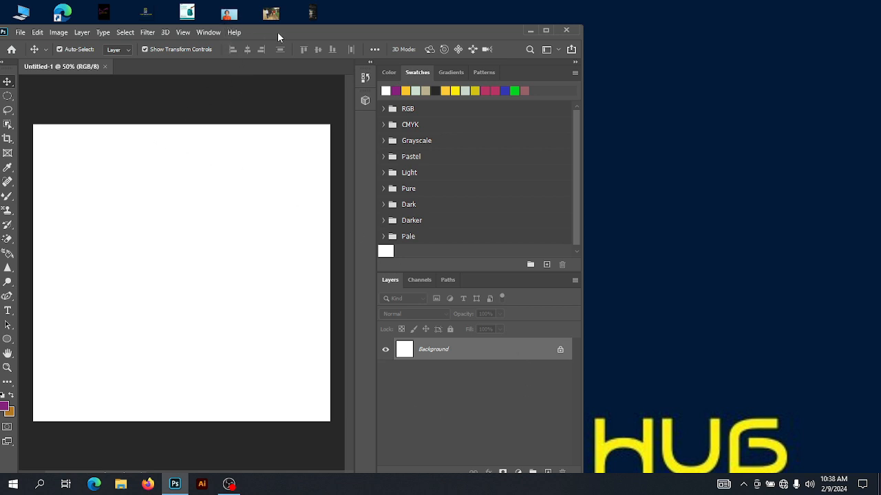
drag(261, 33, 293, 31)
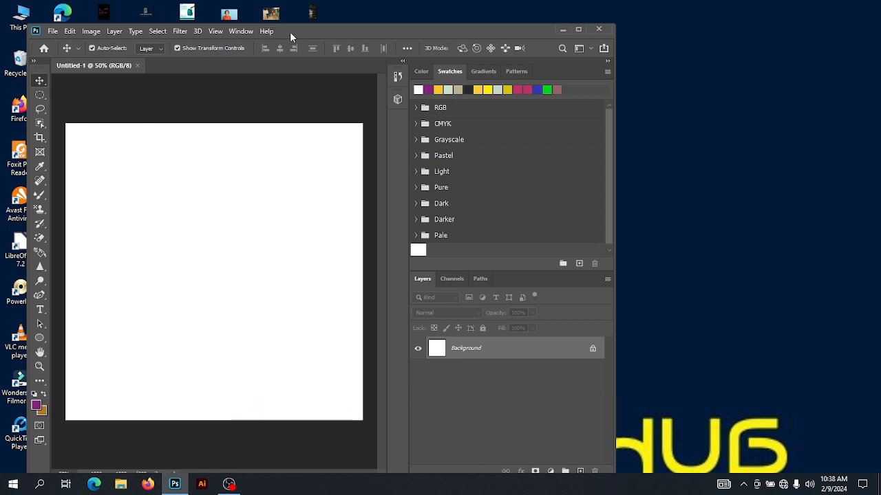
drag(289, 32, 353, 29)
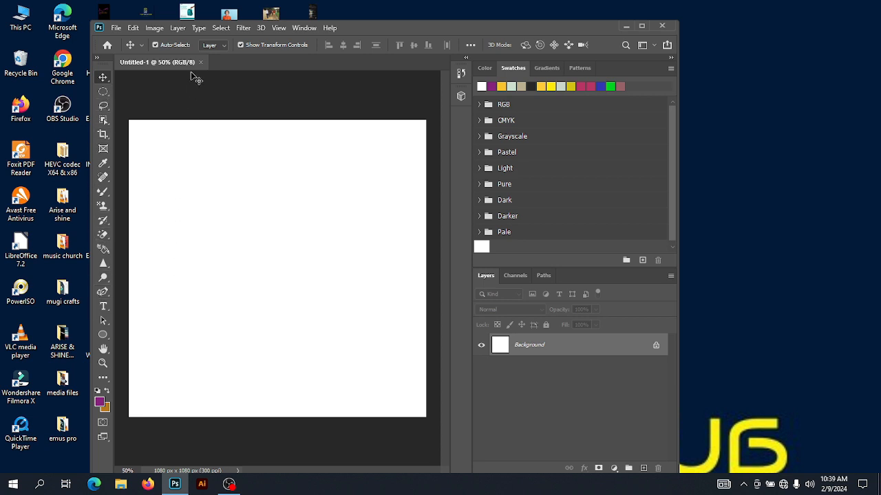
Draw a rectangle shape about 250 × 116 px near the canvas's upper-left corner with the Rectangle tool
click(101, 337)
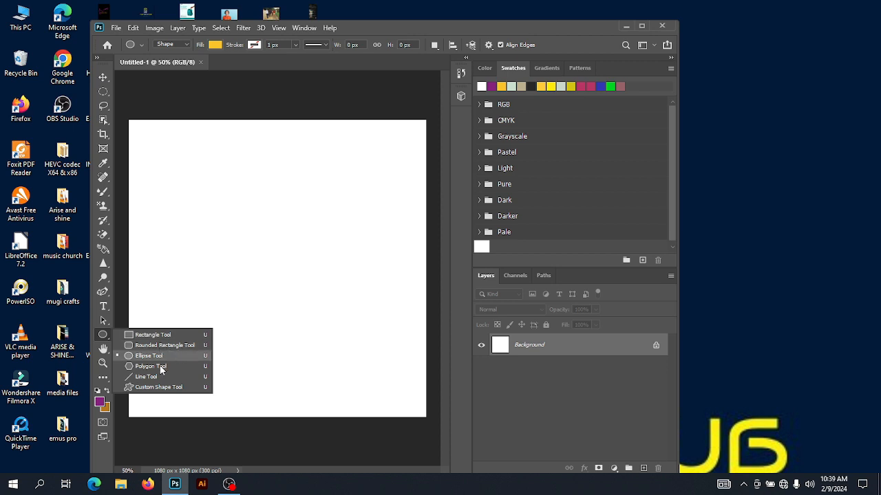
click(131, 336)
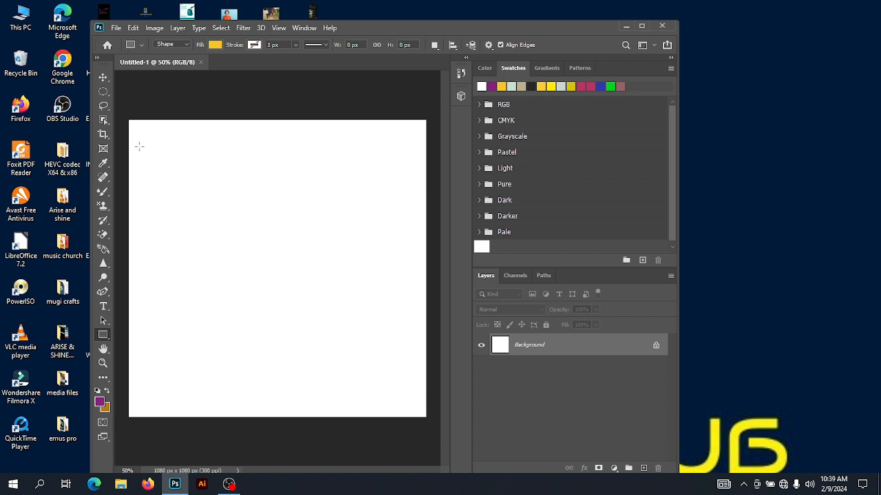
drag(139, 147, 207, 178)
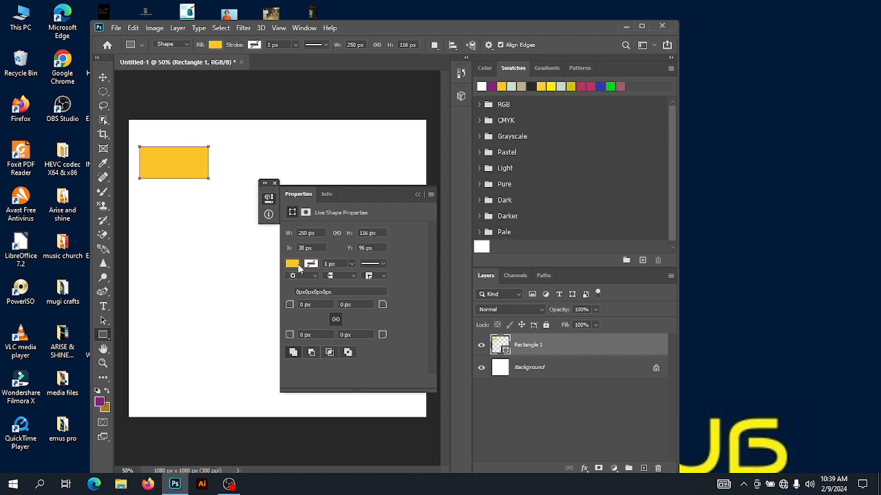
Change the rectangle's fill to a dark olive-brown chosen in the color picker
click(292, 265)
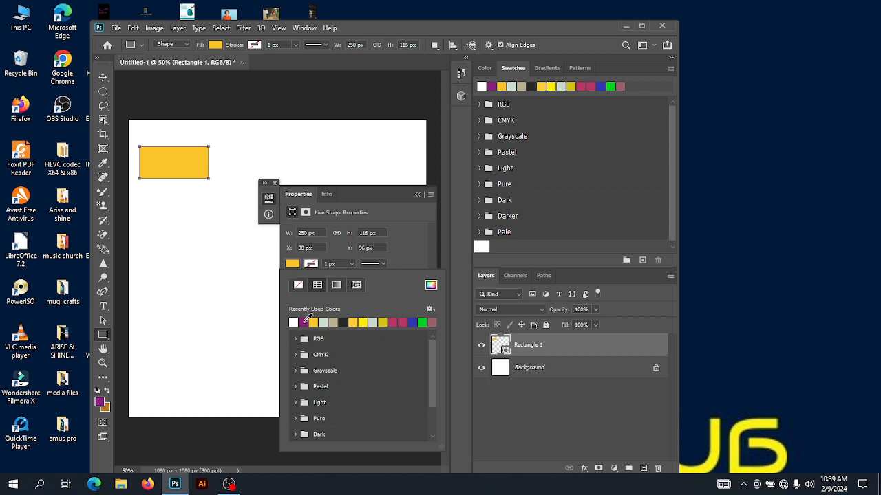
click(305, 321)
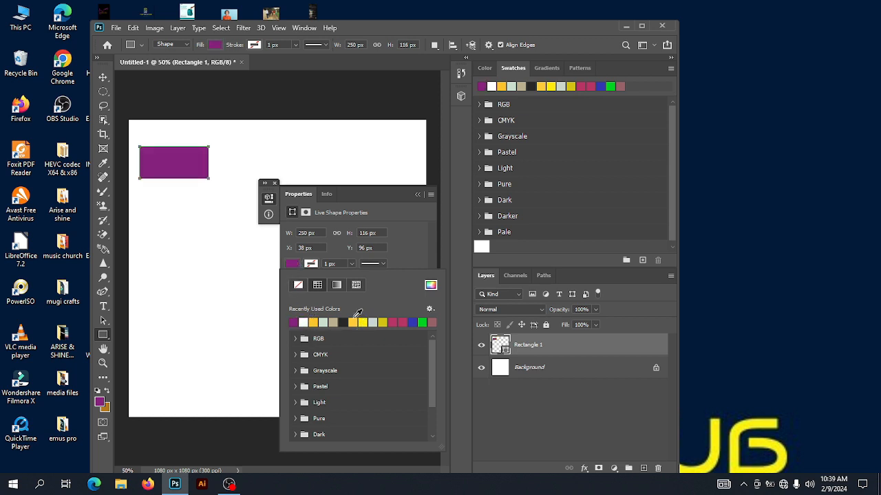
click(343, 322)
click(358, 321)
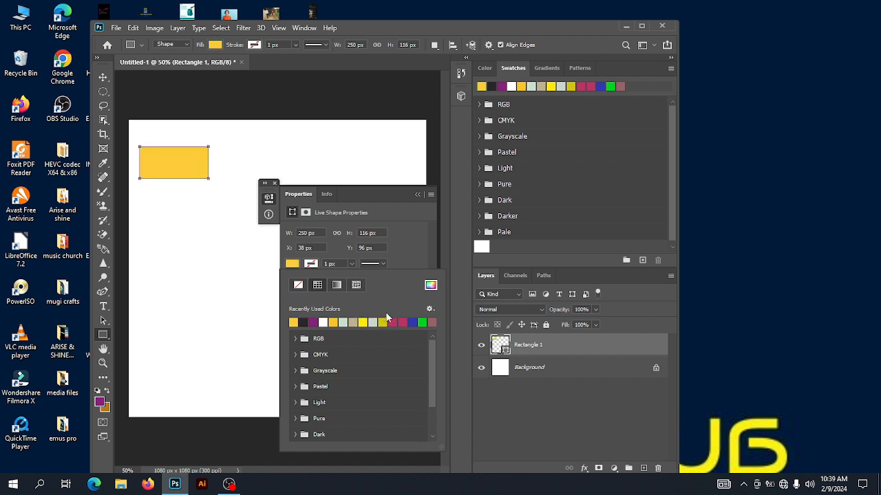
click(430, 285)
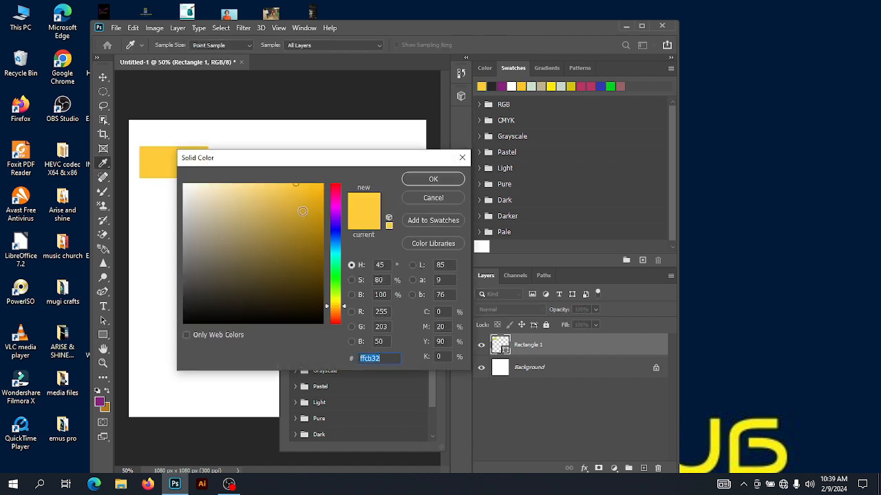
drag(292, 187, 314, 258)
click(433, 181)
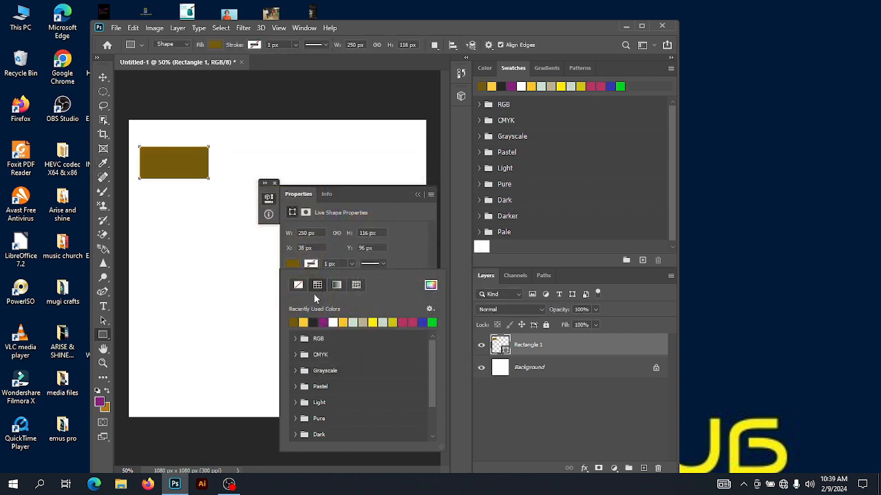
click(275, 183)
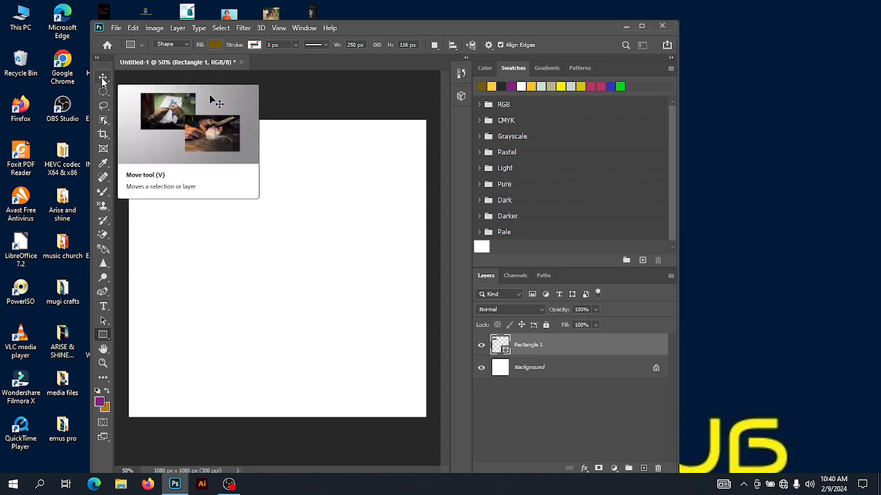
Enlarge the rectangle to about 117 % by dragging its corner handle with the Move tool
click(102, 79)
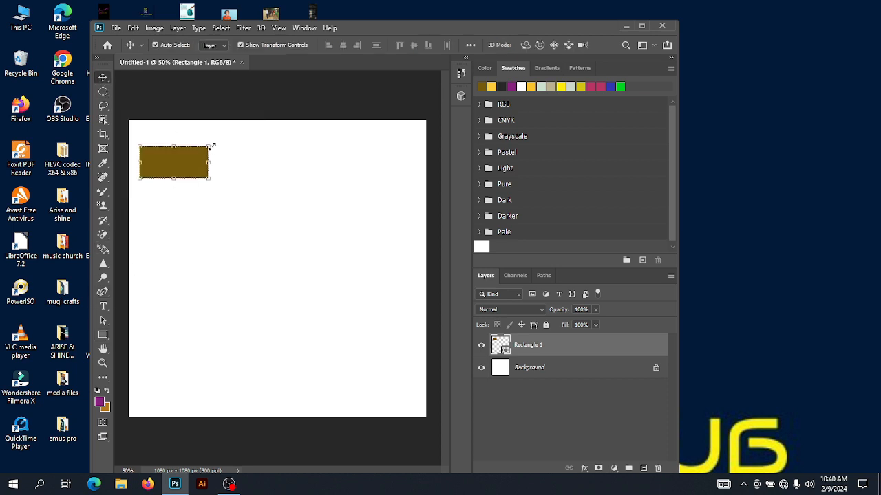
mouse_move(211, 145)
mouse_down()
mouse_move(248, 141)
mouse_move(224, 157)
mouse_up()
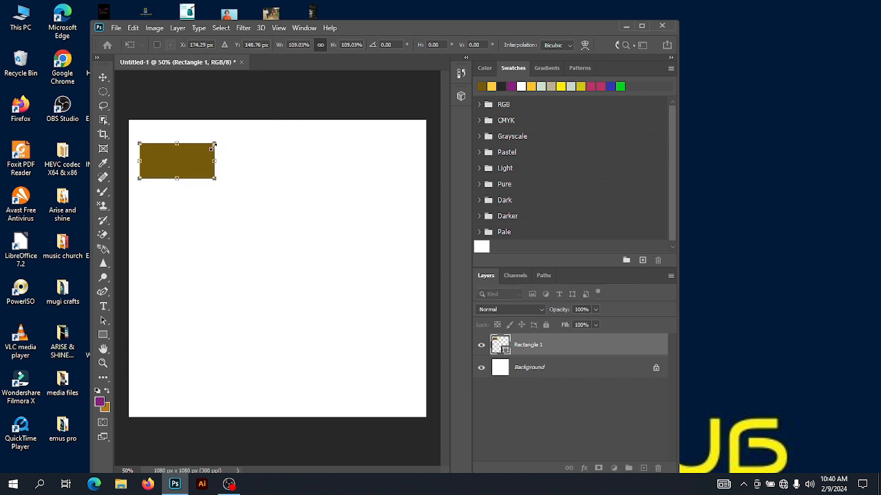
mouse_move(213, 147)
mouse_down()
mouse_move(241, 128)
mouse_move(221, 141)
mouse_up()
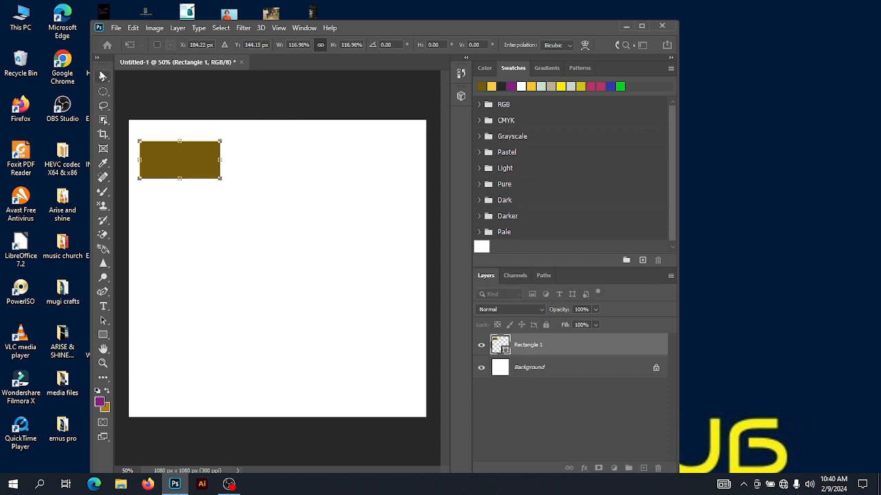
Draw a square shape about 174 × 174 px below the first rectangle with the Rectangle tool
click(103, 335)
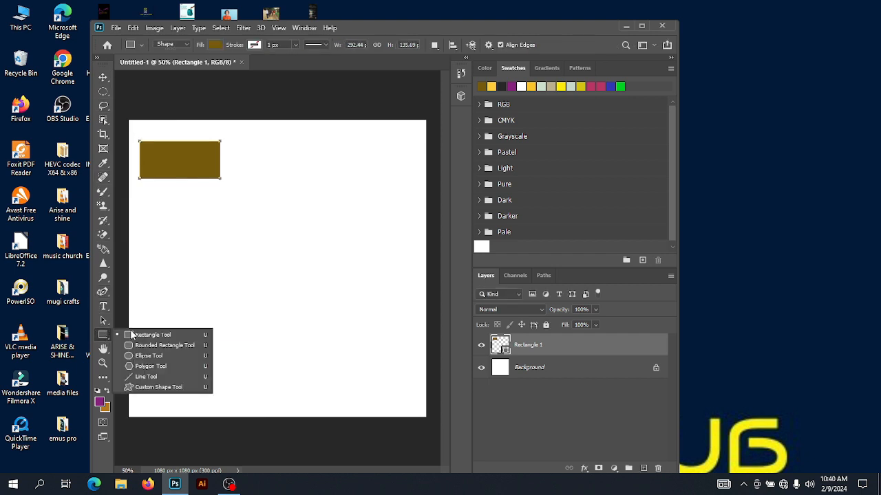
click(138, 335)
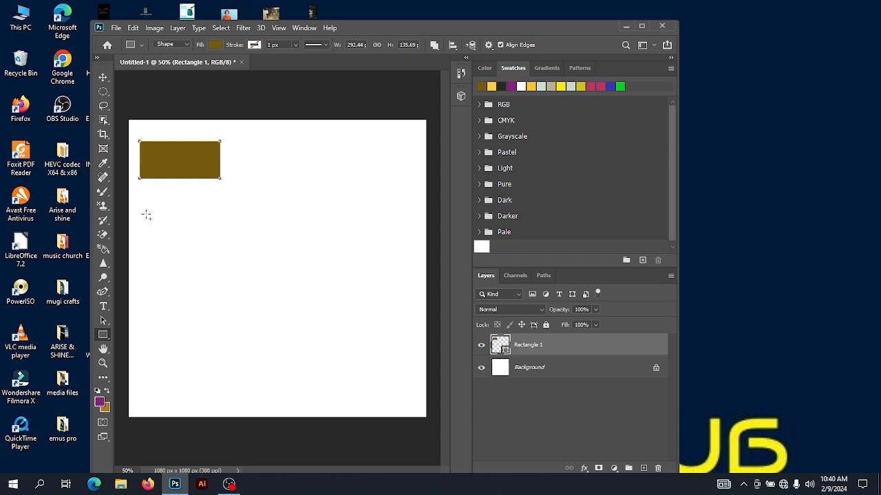
drag(146, 215, 203, 264)
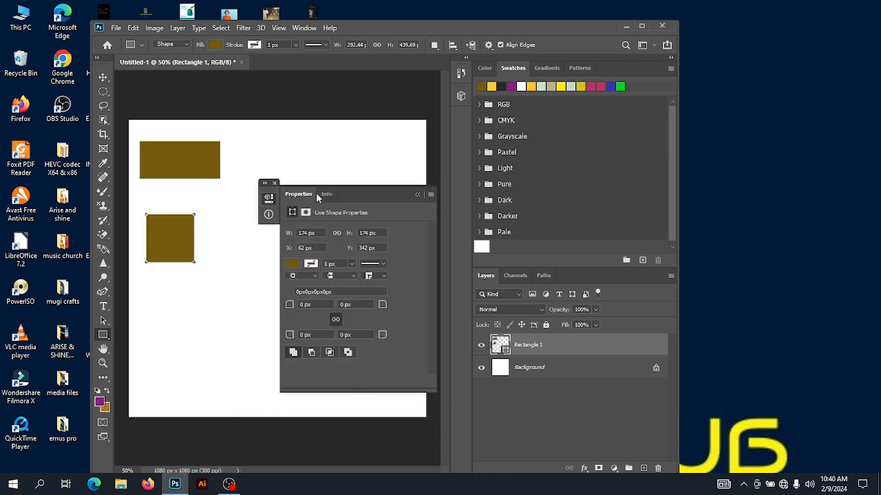
click(274, 183)
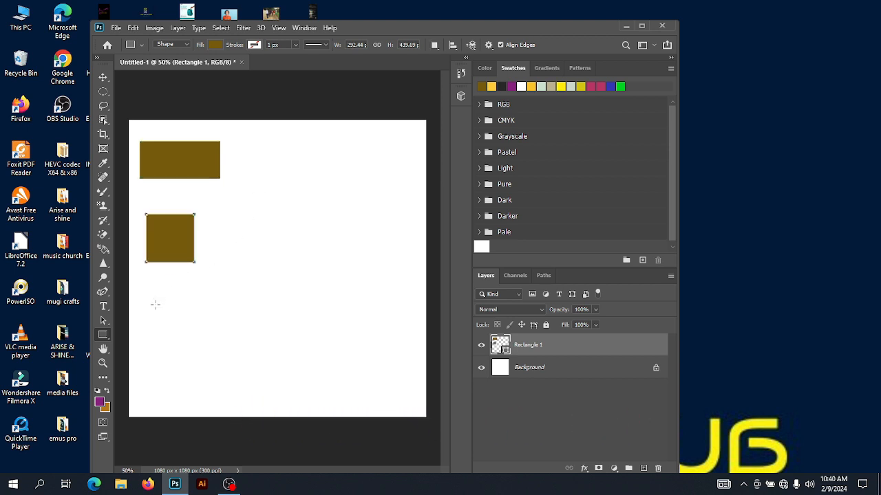
Draw a rounded rectangle about 116 × 174 px with 10 px corner radius to the right of the square
right_click(102, 338)
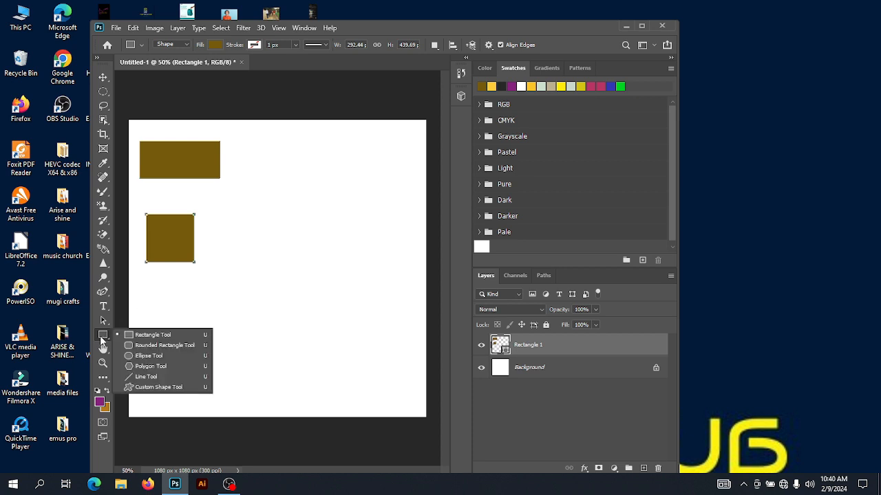
click(137, 346)
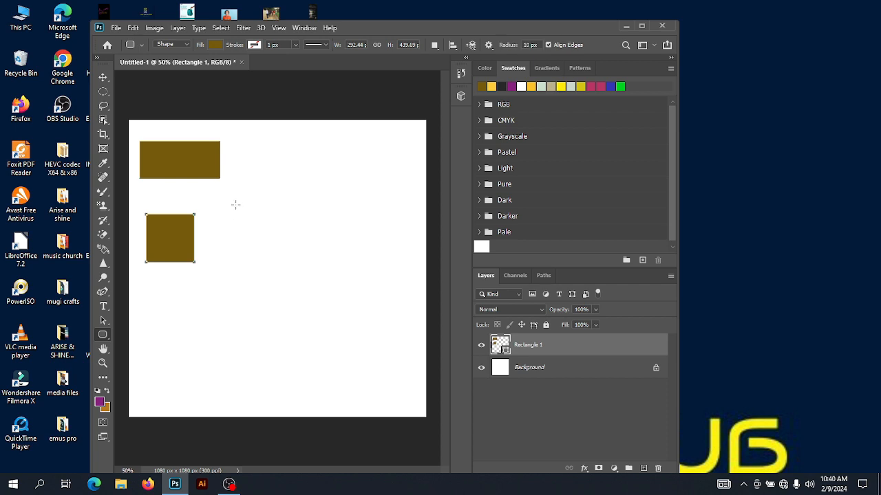
drag(232, 200, 263, 246)
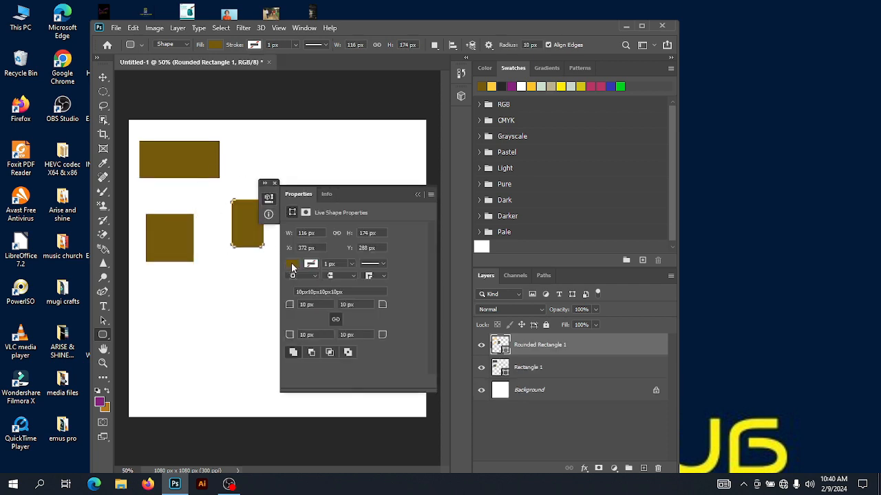
click(273, 185)
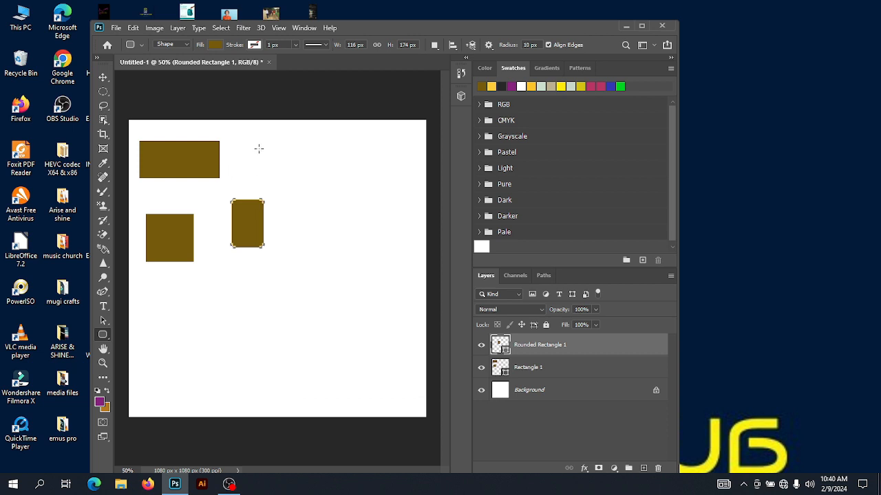
Draw a rounded square about 136 × 136 px near the top of the canvas, right of the first rectangle
drag(266, 151, 304, 188)
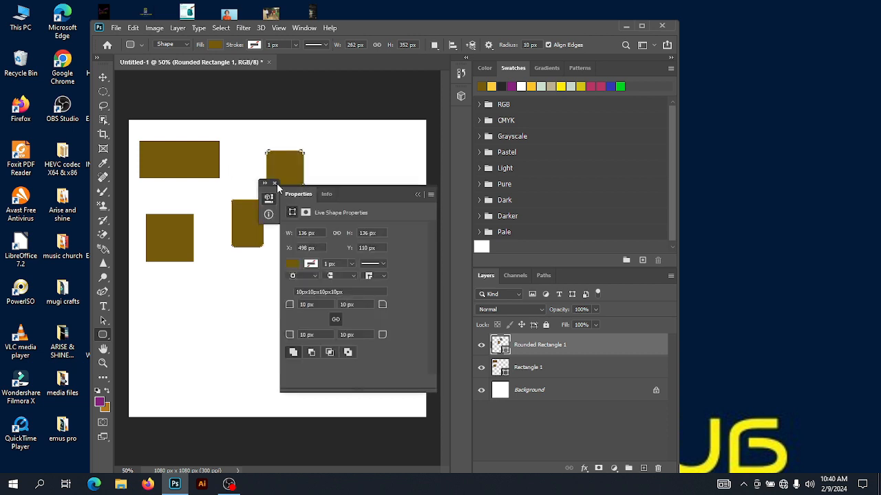
click(274, 184)
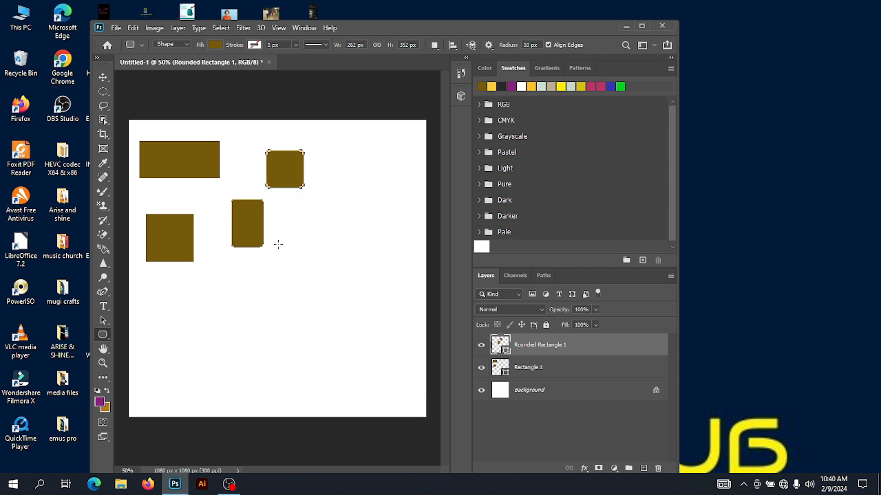
With the Ellipse tool, draw an ellipse about 164 × 116 px and a circle about 162 × 162 px in the lower half
right_click(102, 337)
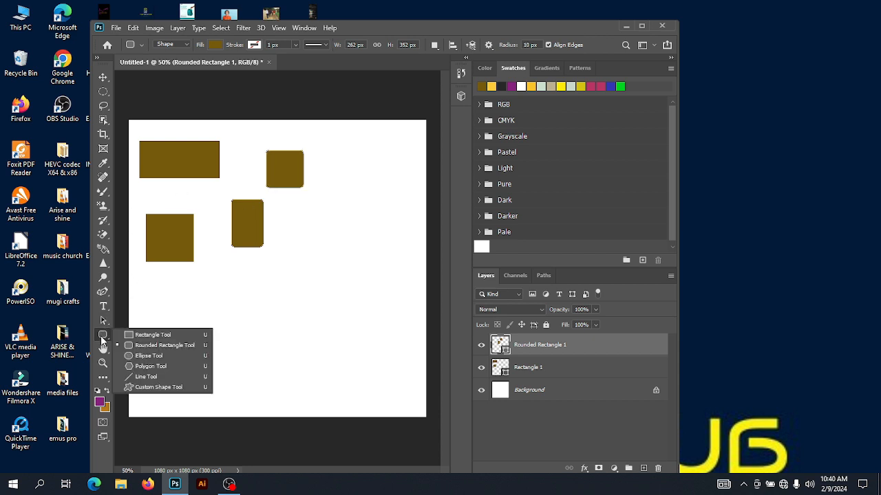
click(147, 358)
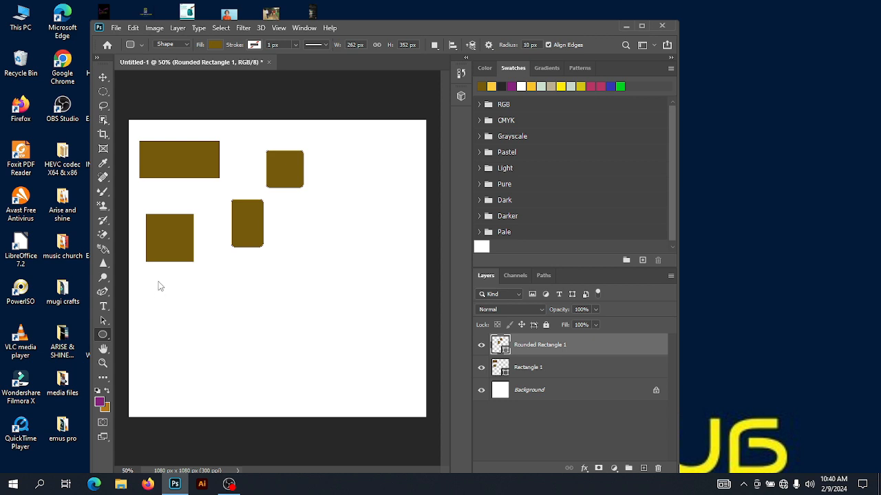
drag(153, 287, 198, 318)
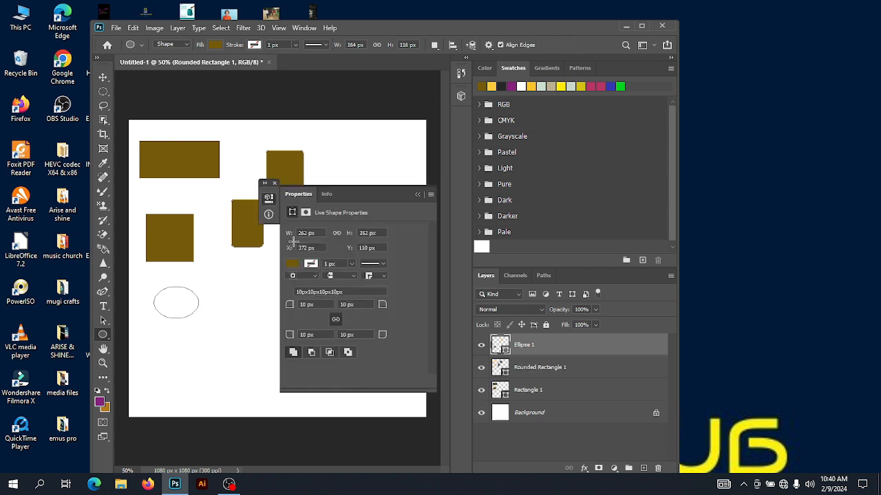
click(274, 183)
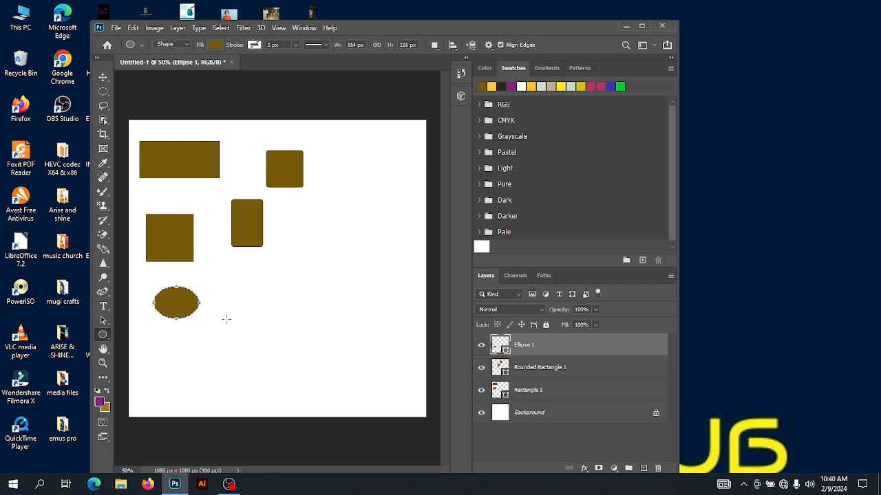
drag(229, 311, 282, 360)
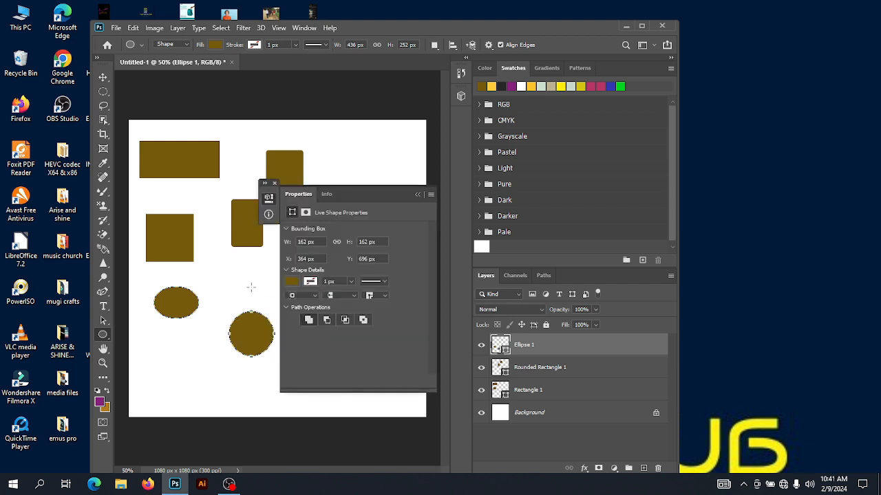
Draw a five-sided polygon about 358 × 365 px in the bottom-left corner with the Polygon tool
right_click(104, 335)
click(146, 367)
drag(164, 355, 209, 381)
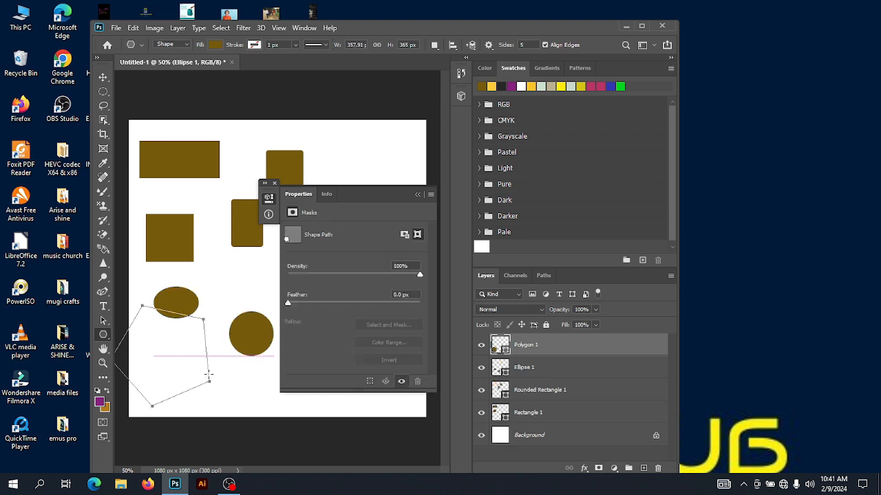
With the 1 px Line tool, draw a diagonal line and a short horizontal line in the upper-right area
right_click(109, 337)
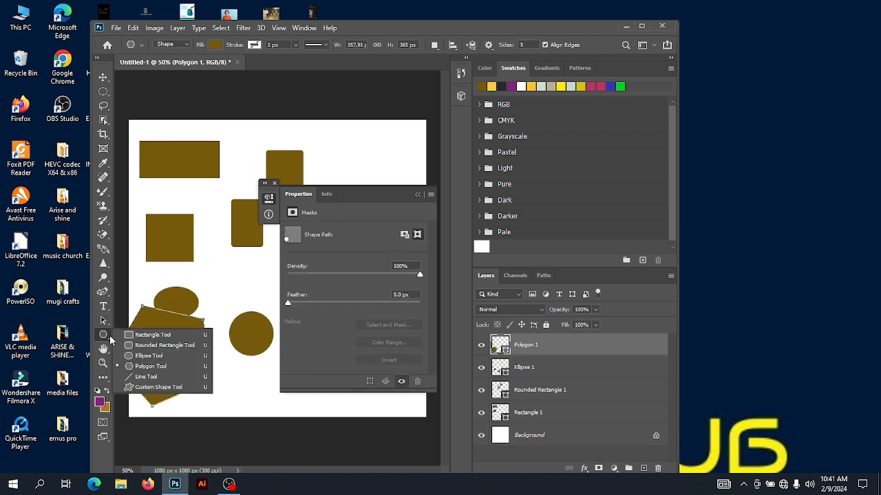
click(146, 377)
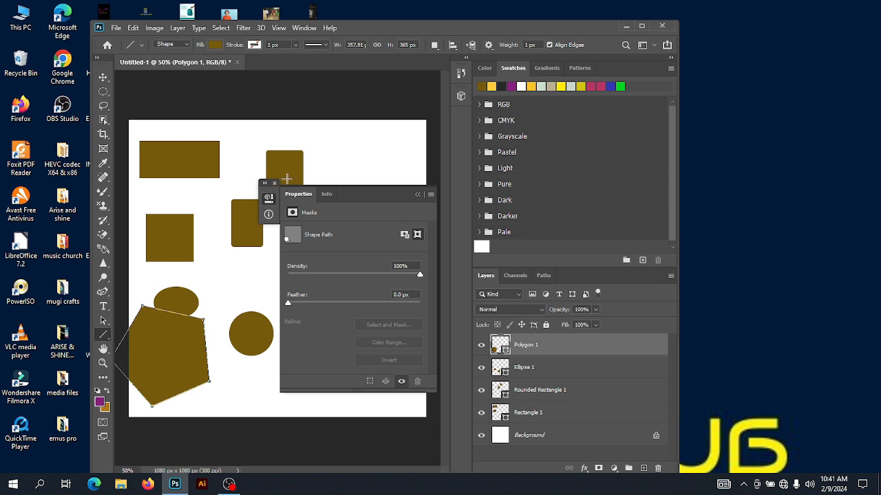
click(274, 183)
drag(318, 162, 364, 207)
drag(300, 248, 351, 251)
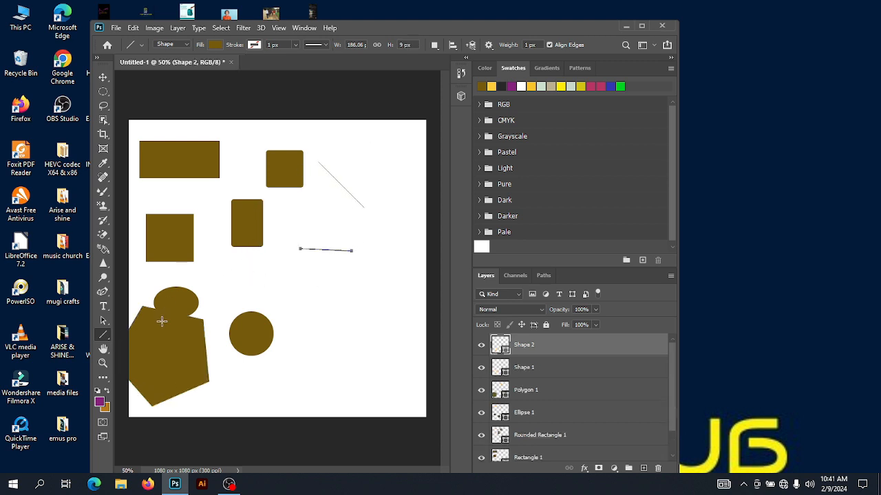
Draw a Buffalo Thorn Tree custom shape about 194 × 174 px in the lower-right area
right_click(107, 337)
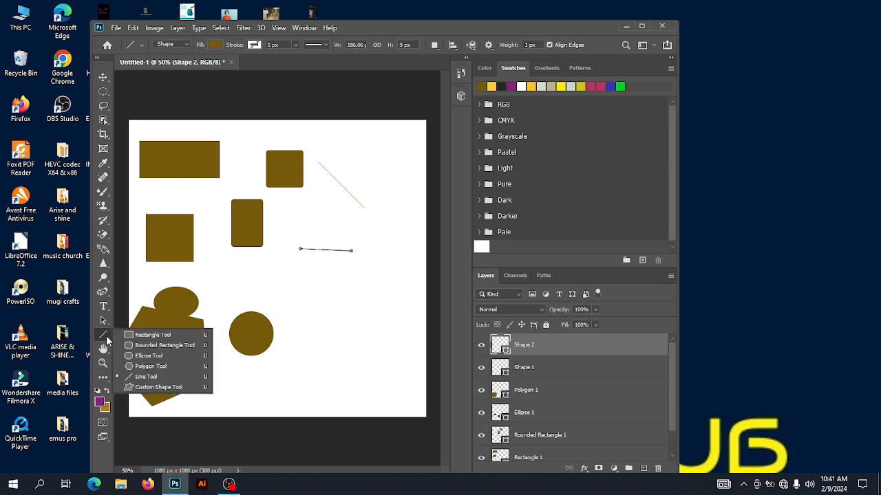
click(141, 335)
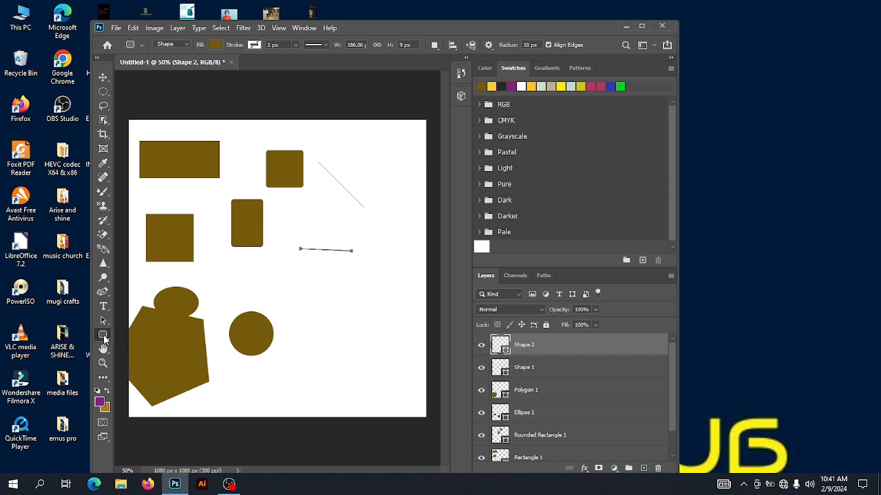
right_click(103, 334)
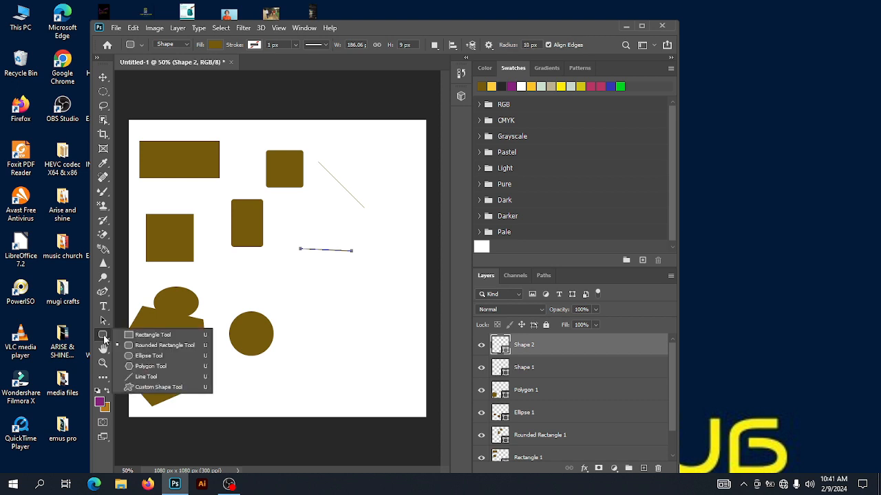
click(149, 388)
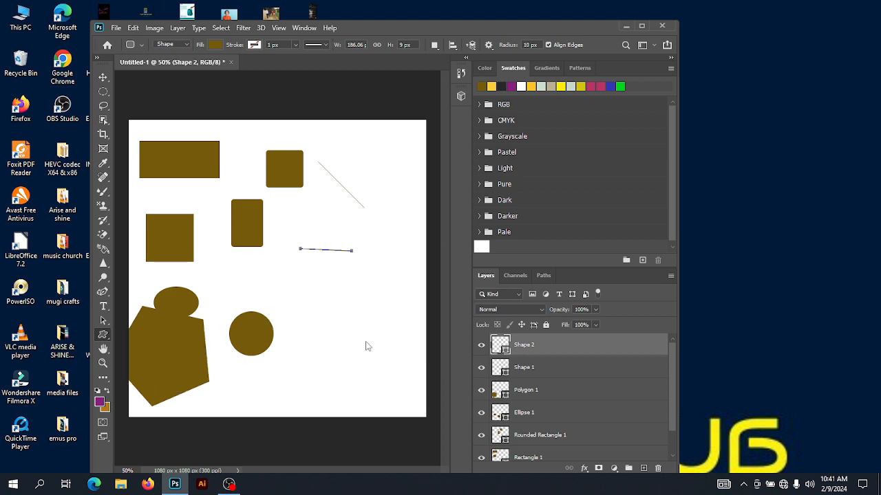
drag(312, 294, 366, 342)
Add more Buffalo Thorn Tree shapes: one at 194.03 × 174 px via the size dialog, others about 236 × 152 and 70 × 88 px
click(291, 304)
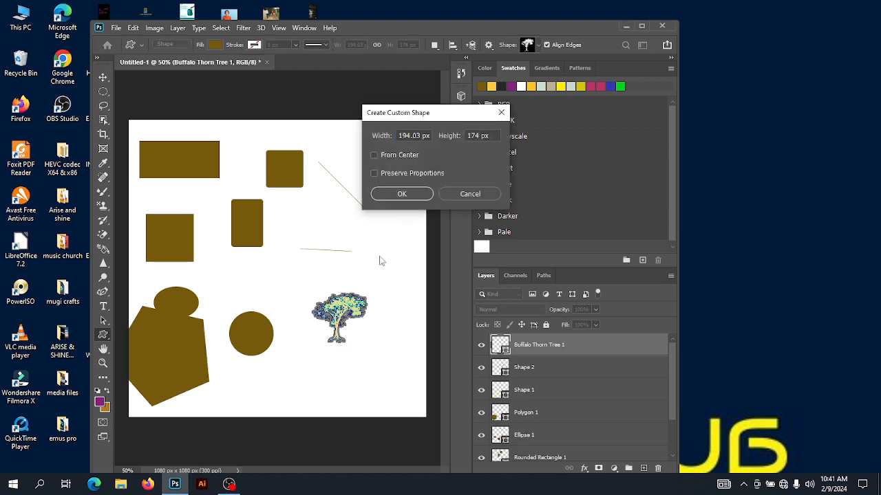
click(392, 195)
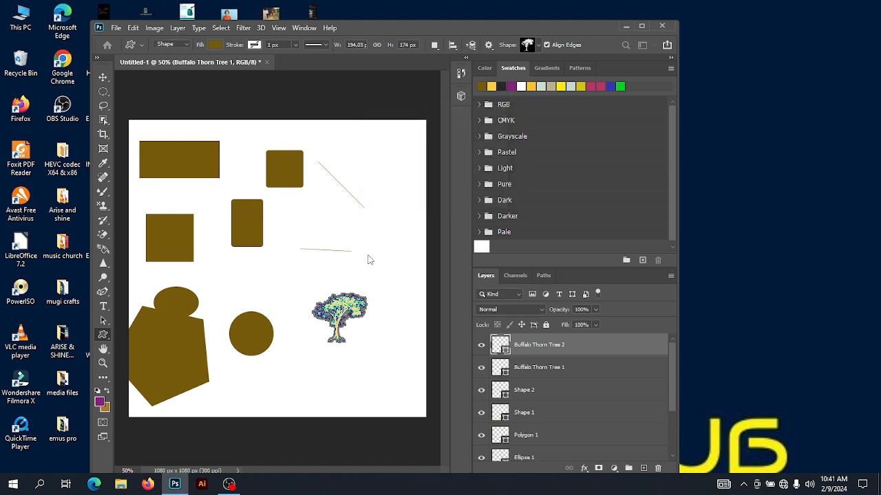
mouse_move(305, 213)
mouse_down()
mouse_move(368, 255)
mouse_move(357, 243)
mouse_up()
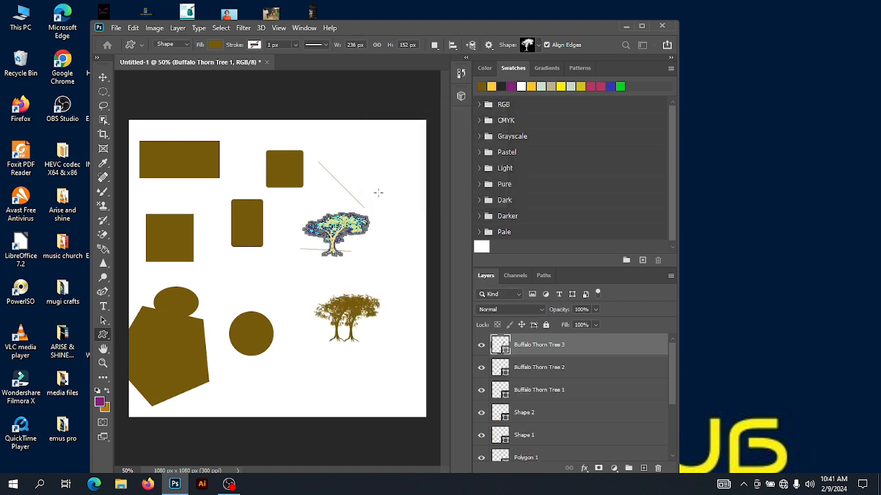
drag(397, 216, 378, 193)
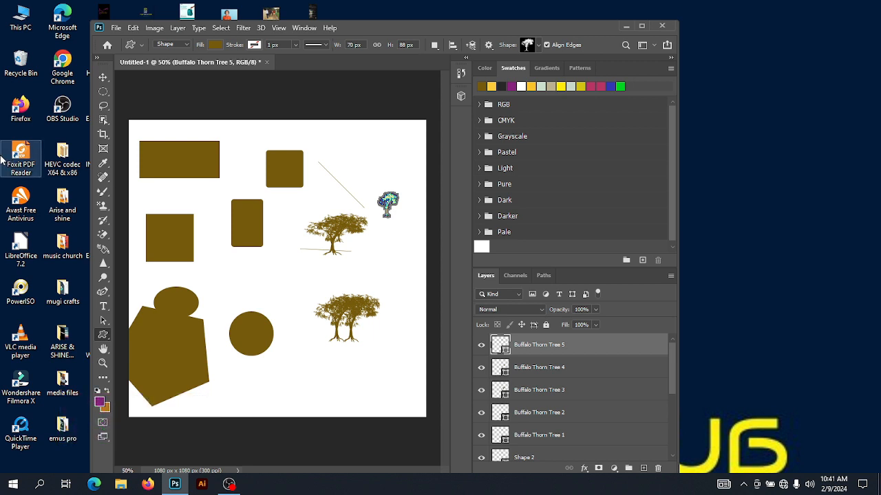
Add the text thcrvtyucbvy in bold Berlin Sans FB Demi near the canvas's top-right corner
click(102, 308)
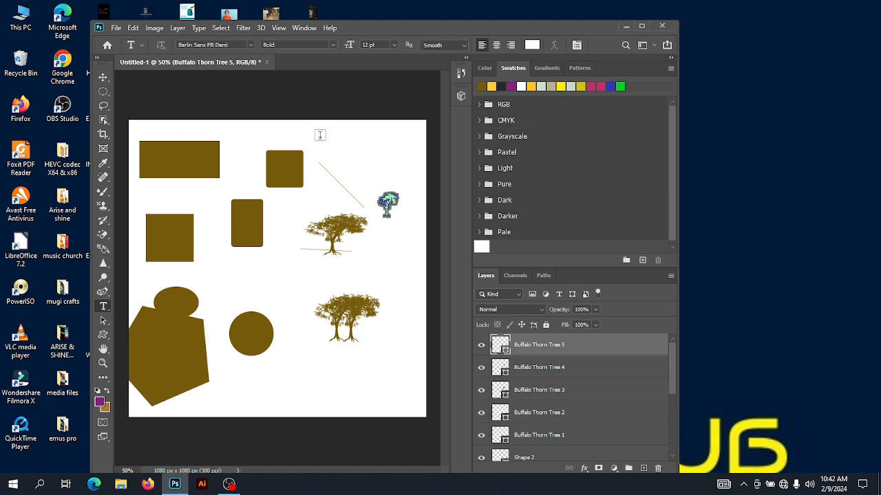
click(320, 135)
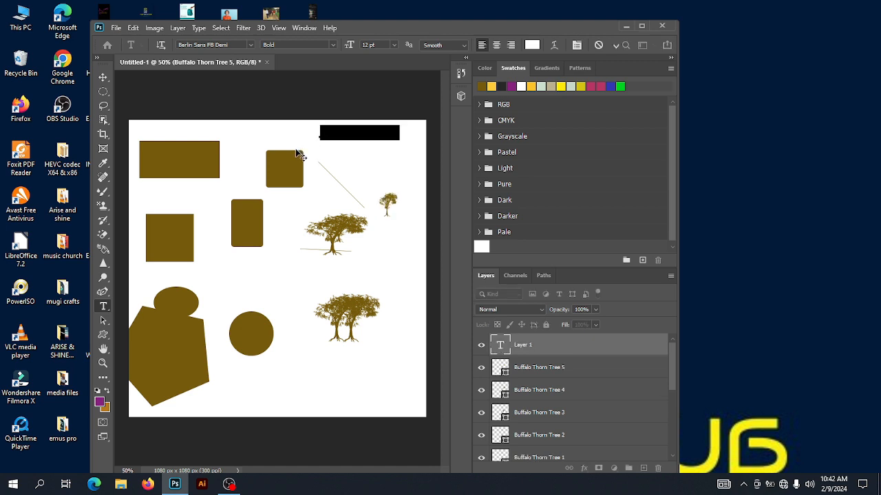
key(BackSpace)
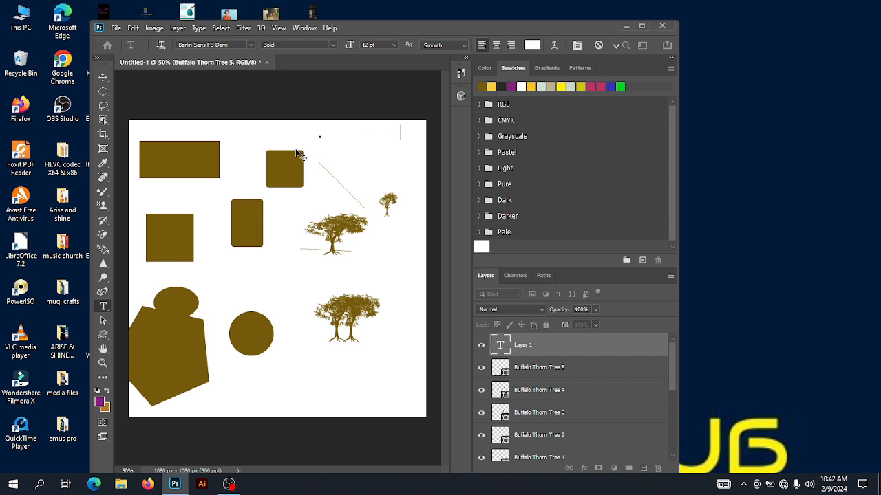
click(102, 77)
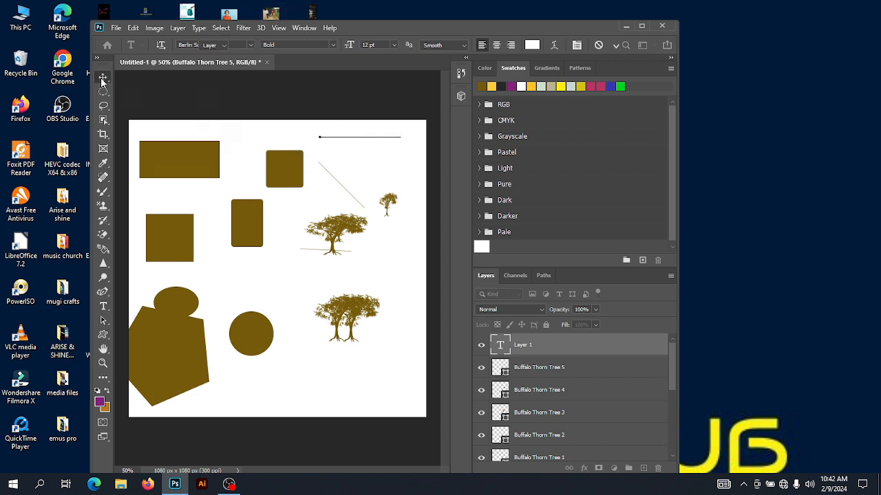
Recolor the text thcrvtyucbvy purple from the swatches and deselect it
double_click(382, 132)
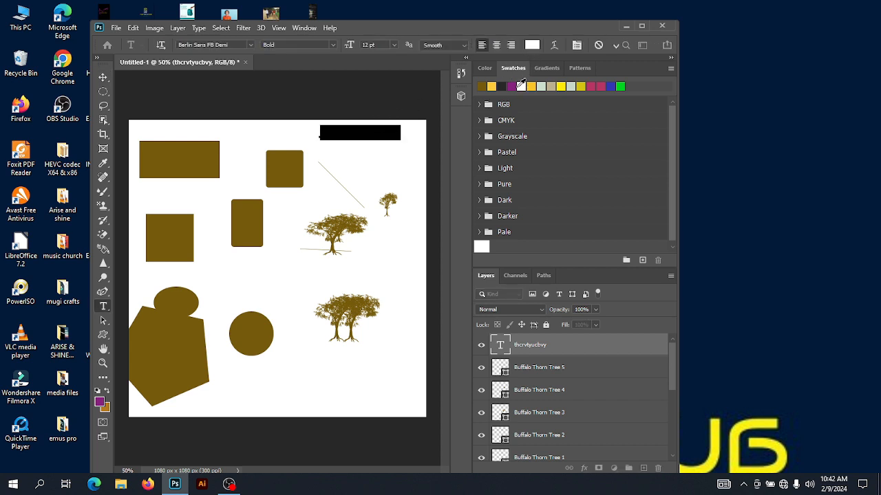
click(511, 86)
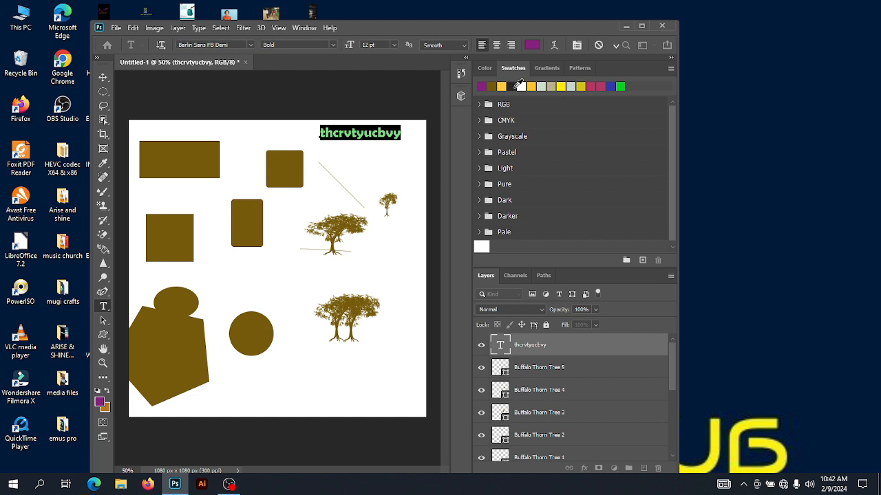
click(103, 78)
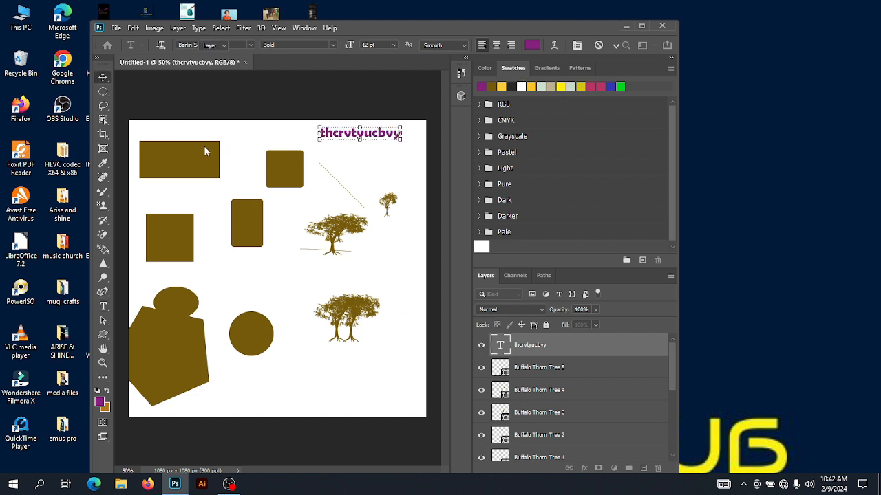
click(405, 172)
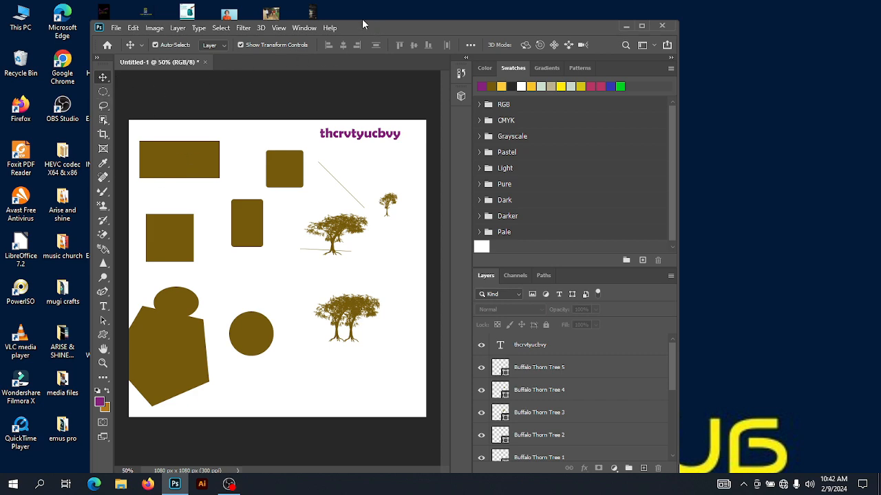
drag(358, 27, 510, 28)
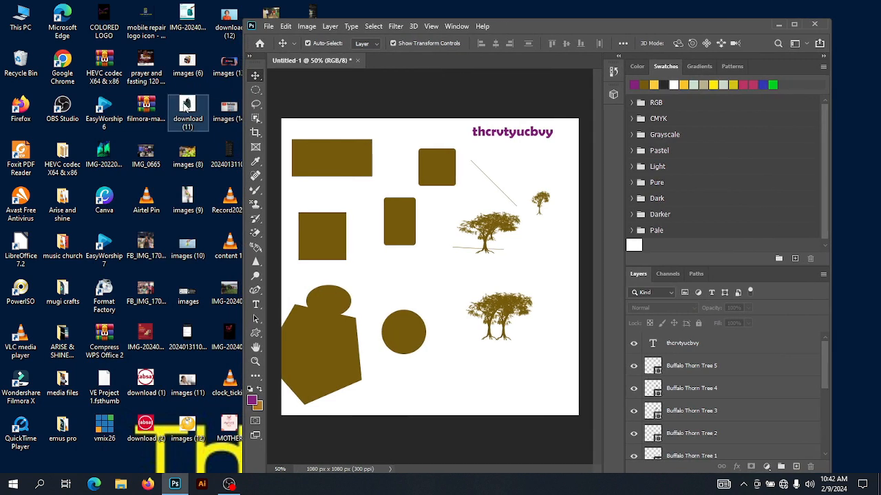
drag(184, 105, 403, 62)
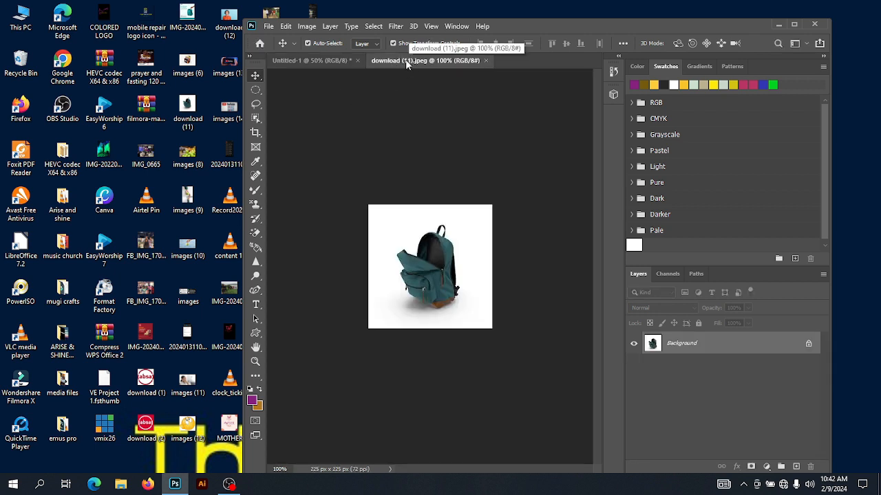
drag(402, 61, 69, 81)
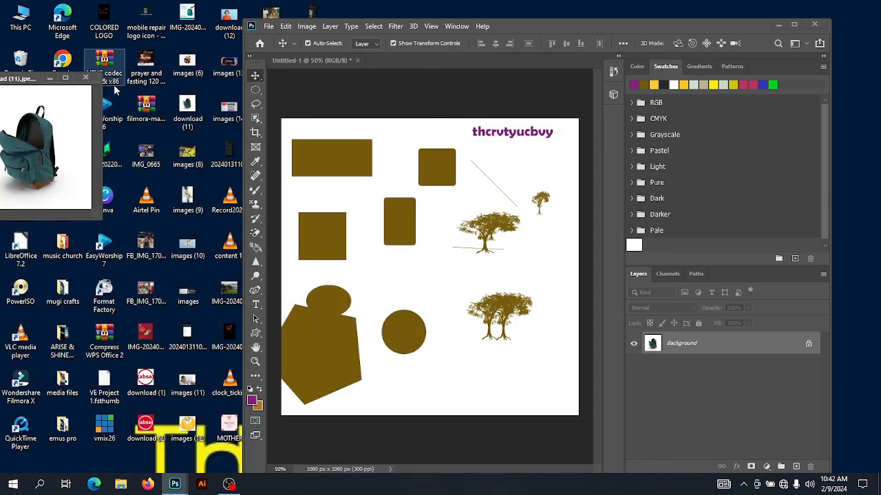
click(85, 77)
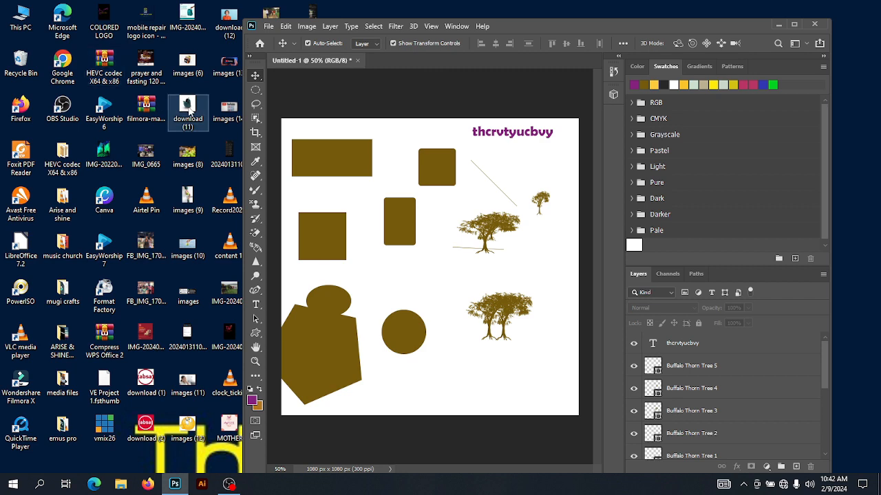
Open the desktop image download (11) with Adobe Photoshop 2020 and float its document in a separate window
right_click(189, 113)
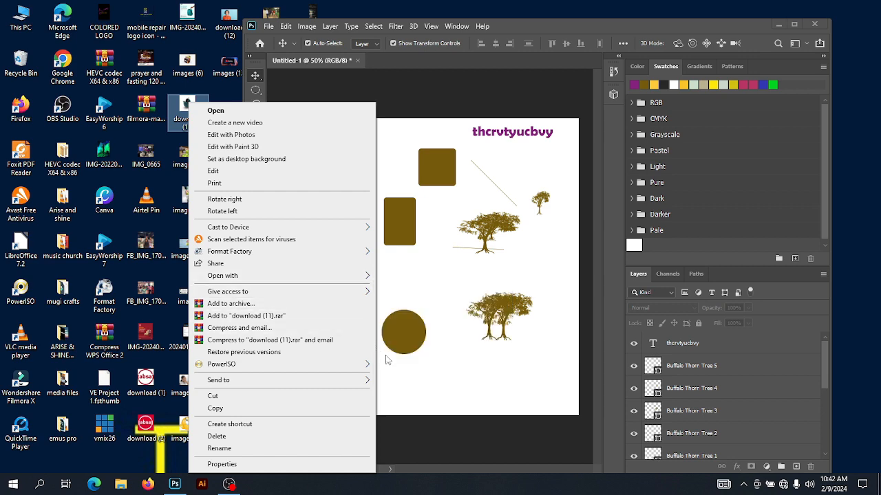
mouse_move(371, 276)
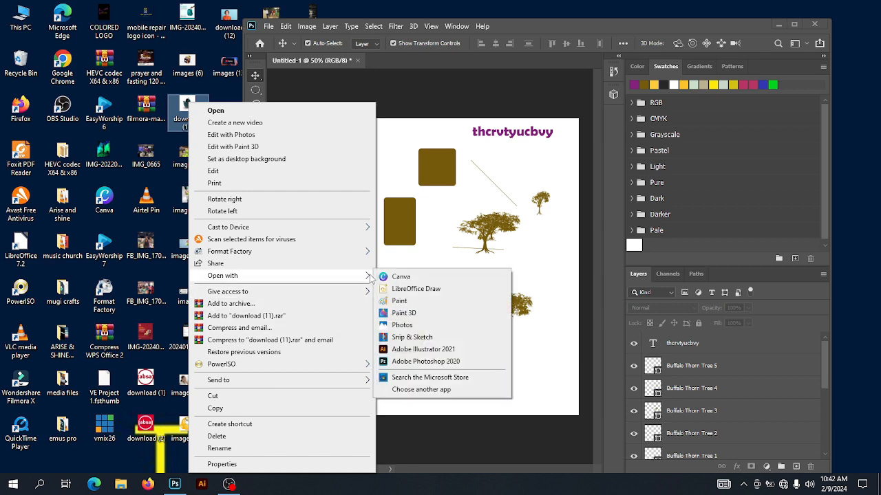
click(412, 362)
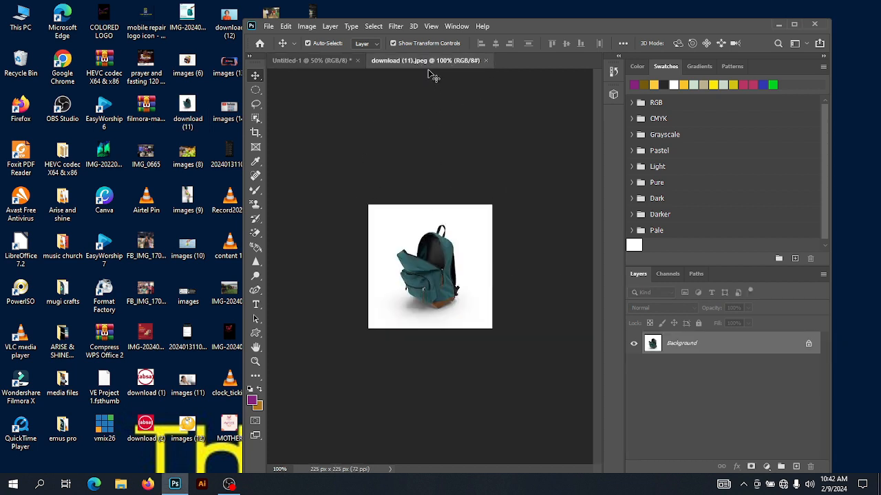
drag(430, 63, 79, 63)
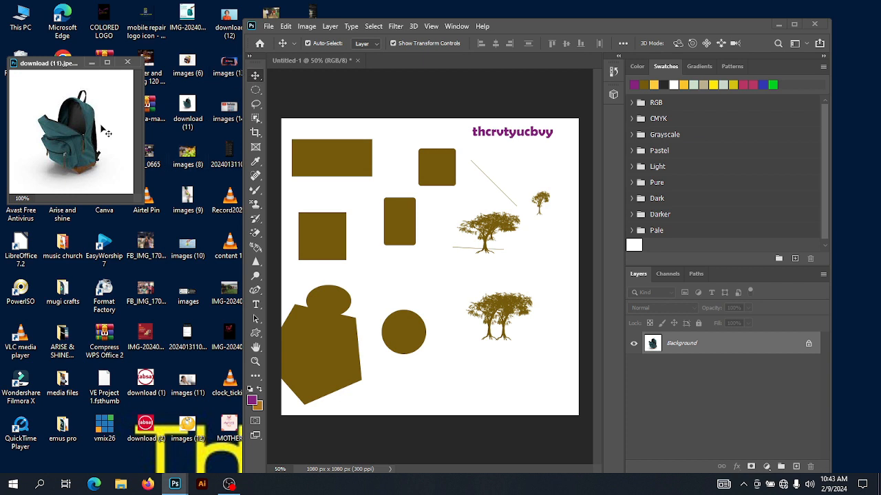
Bring the download image onto the canvas as a layer, then select the backpack in the source image with the Object Selection tool
drag(77, 125, 450, 296)
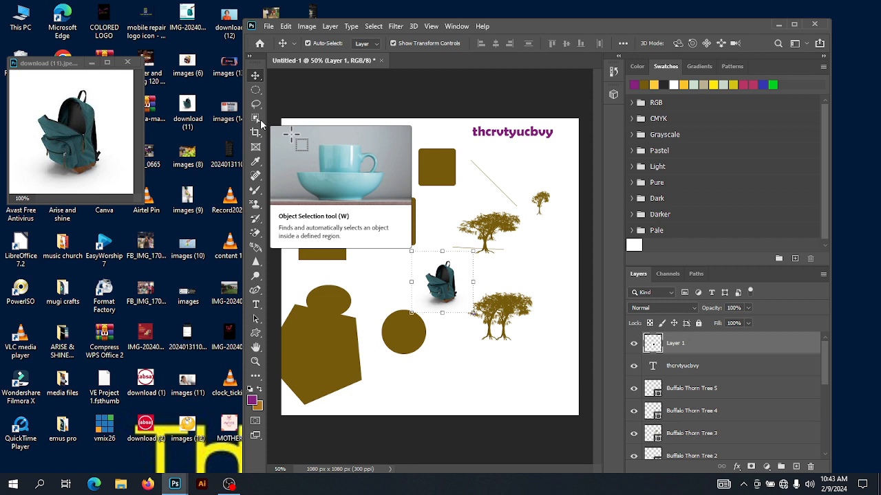
click(259, 121)
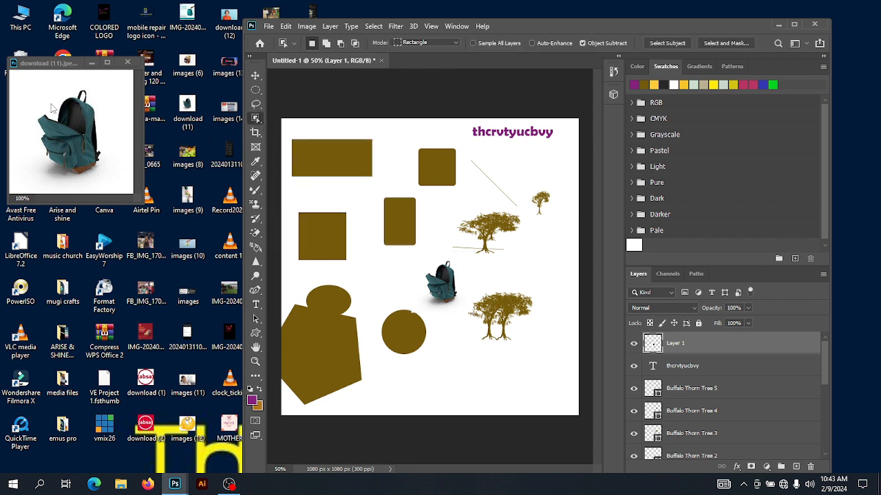
click(48, 92)
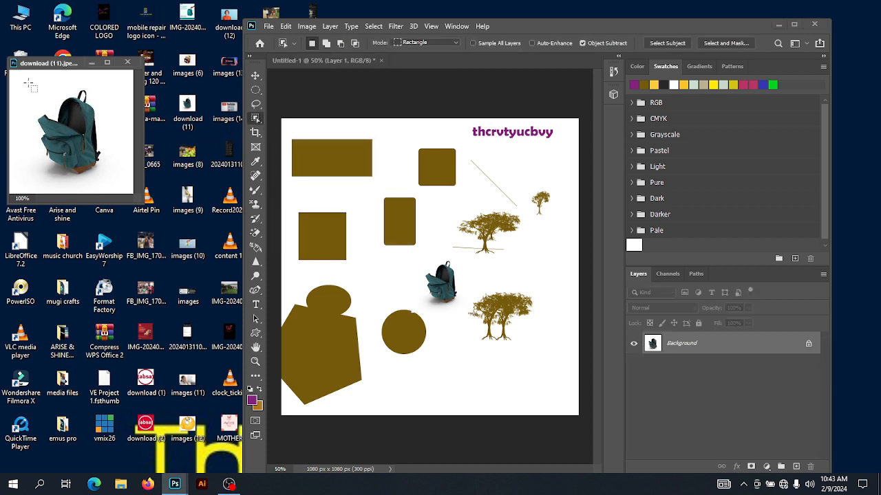
drag(27, 83, 117, 179)
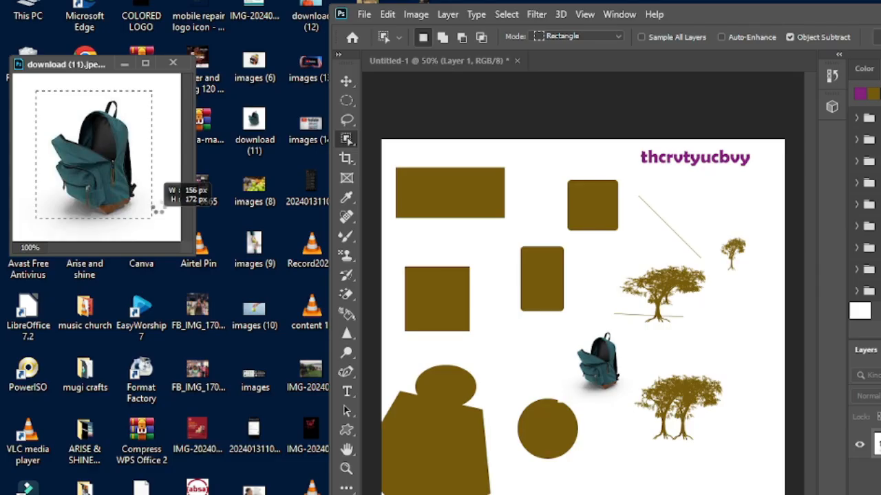
drag(156, 211, 157, 210)
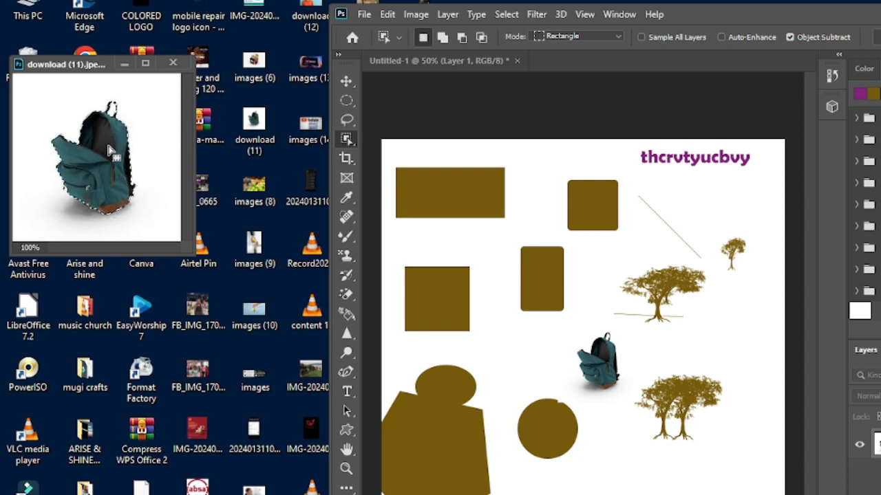
click(347, 82)
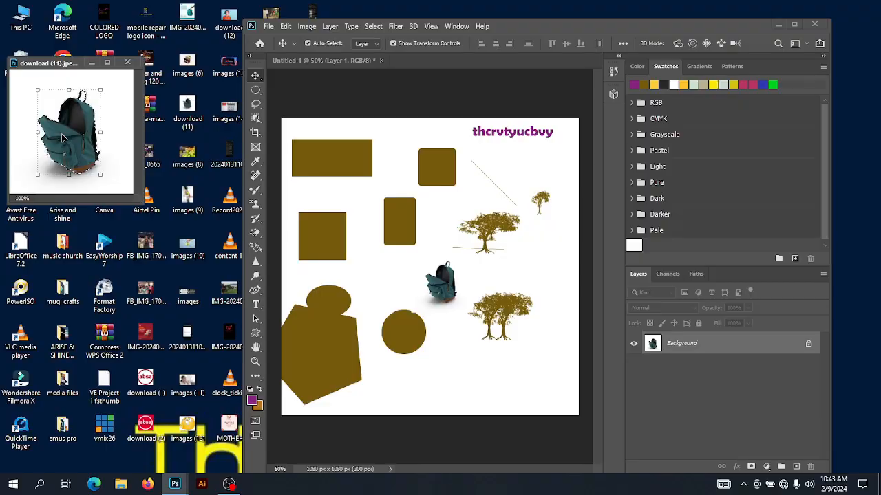
Drag the selected backpack onto the canvas as a new layer, enlarge it to 293.88% and place it over the circle
drag(60, 134, 300, 238)
drag(442, 283, 383, 235)
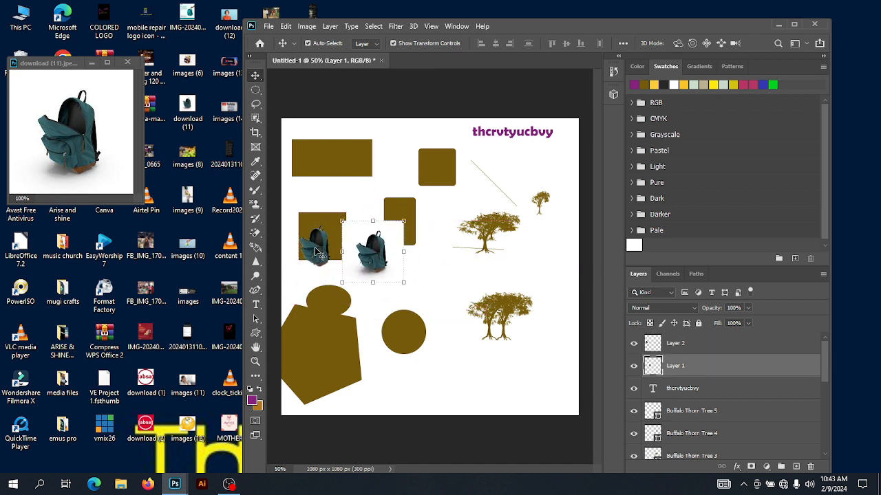
click(321, 249)
drag(330, 266, 445, 369)
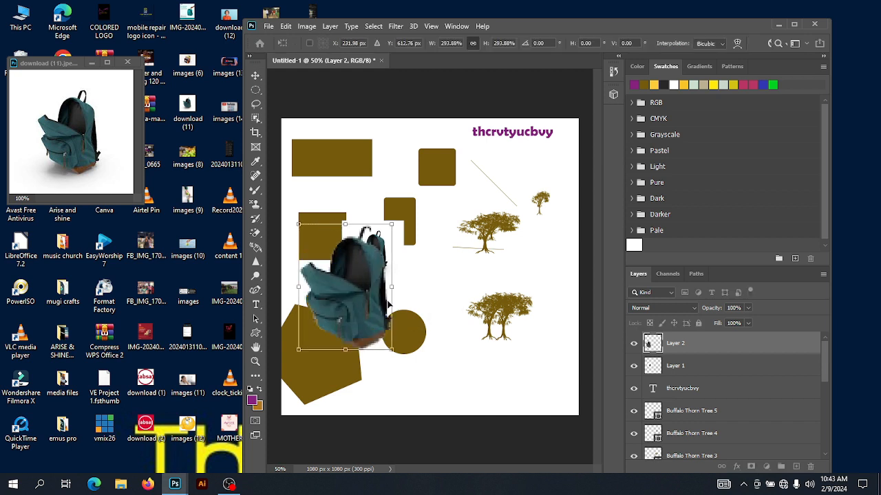
drag(347, 290, 431, 294)
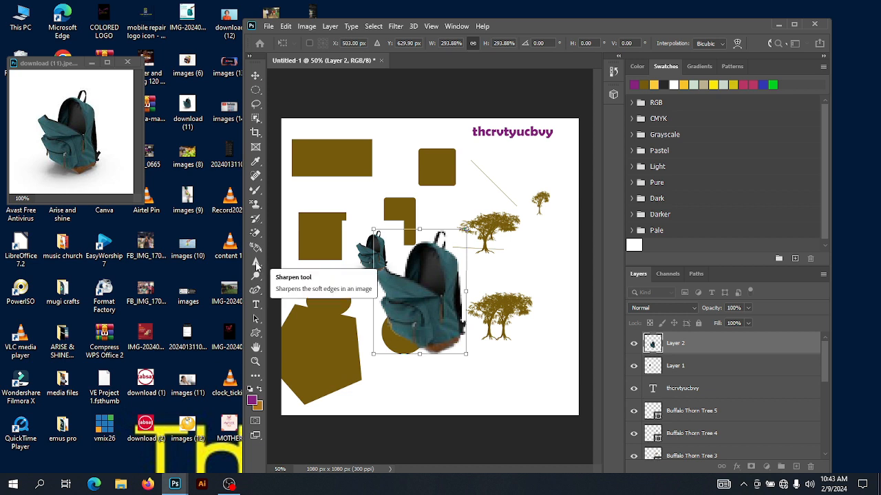
click(256, 264)
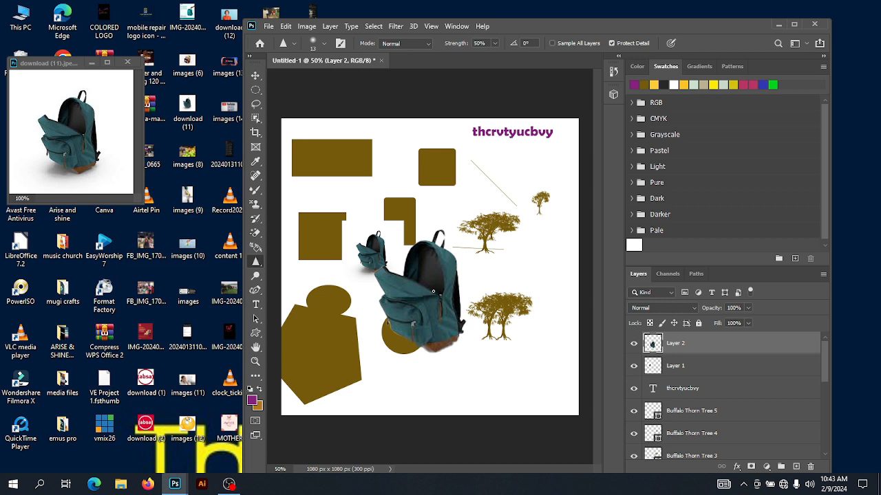
click(256, 78)
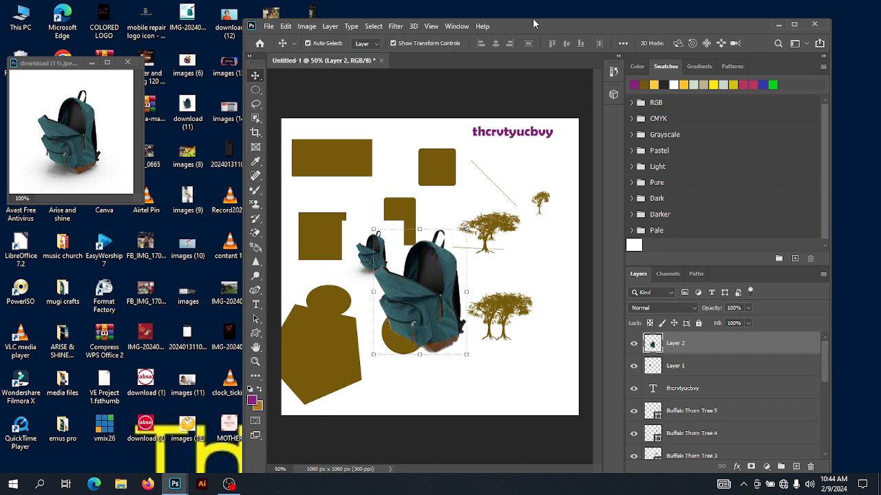
Change the font of the text thcrvtyucbvy to Algerian
drag(533, 24, 458, 17)
double_click(492, 135)
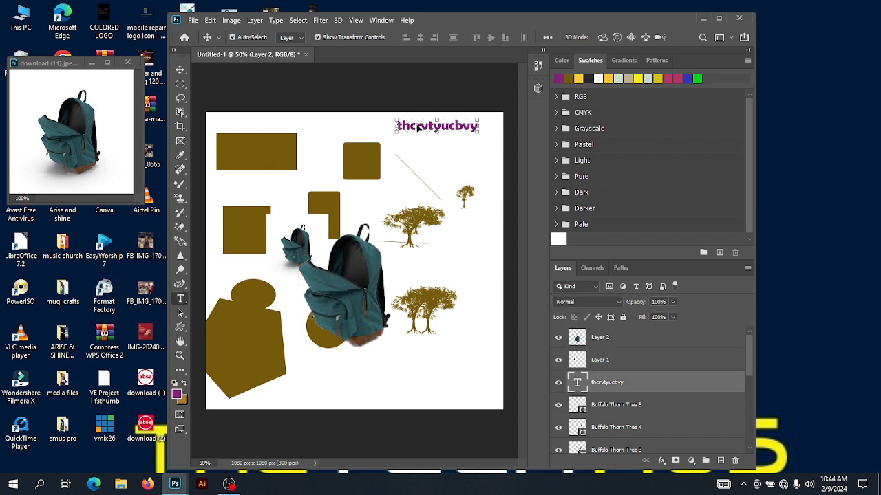
double_click(416, 128)
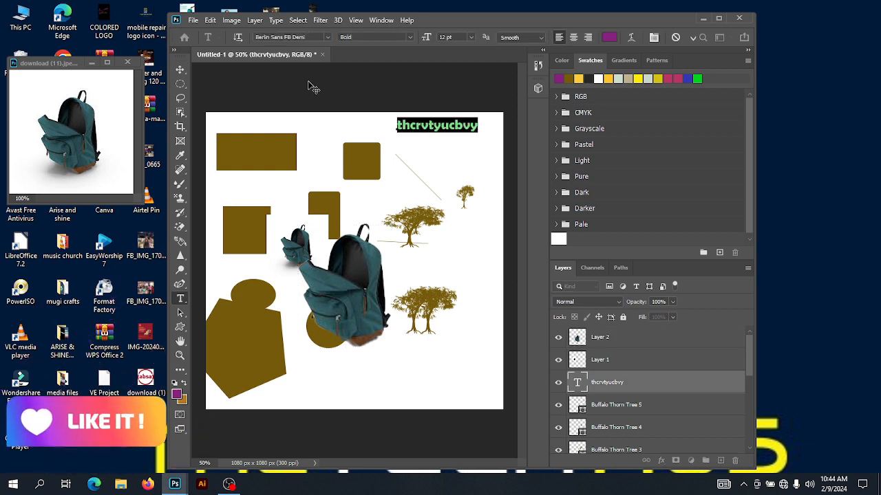
click(328, 39)
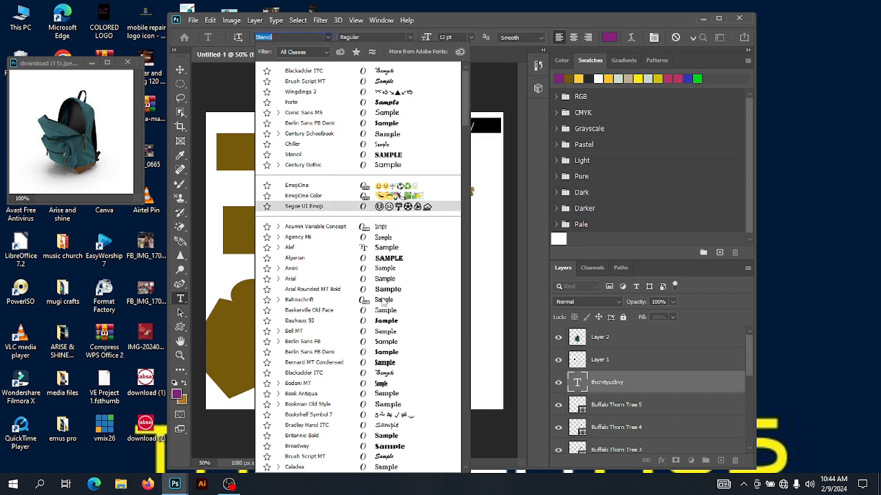
click(313, 258)
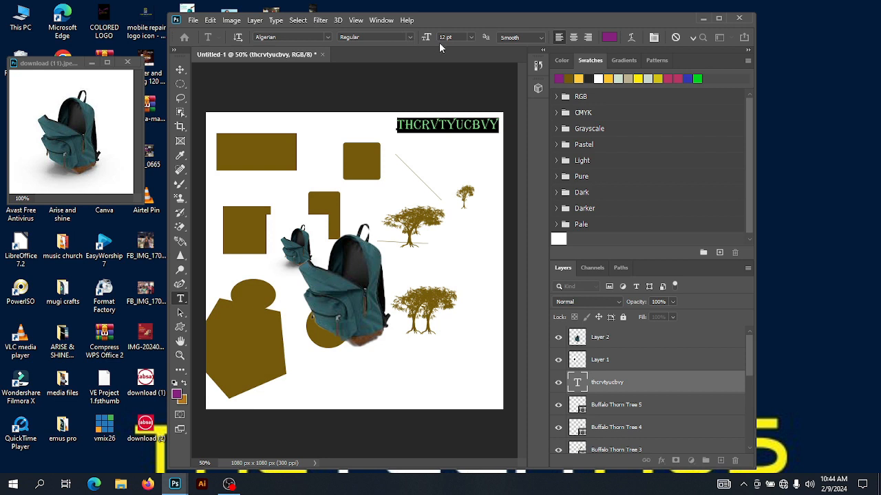
Set the text's anti-aliasing method to Strong and commit the text edit
click(540, 38)
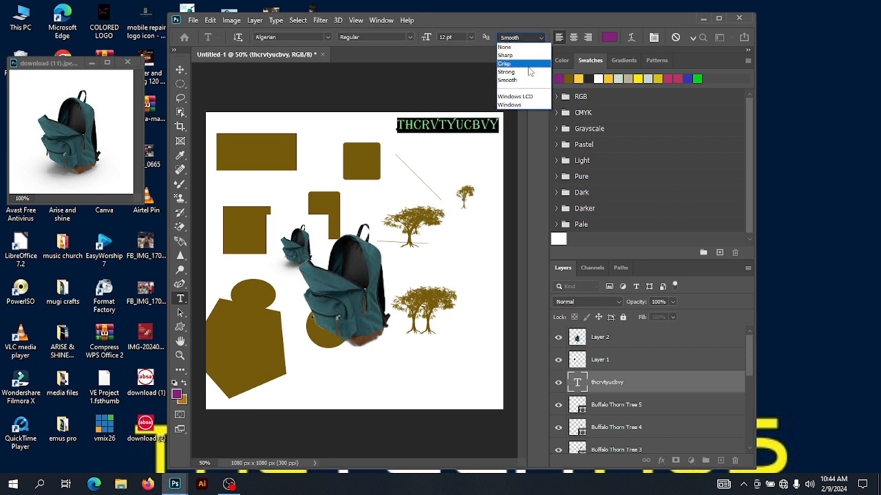
click(525, 55)
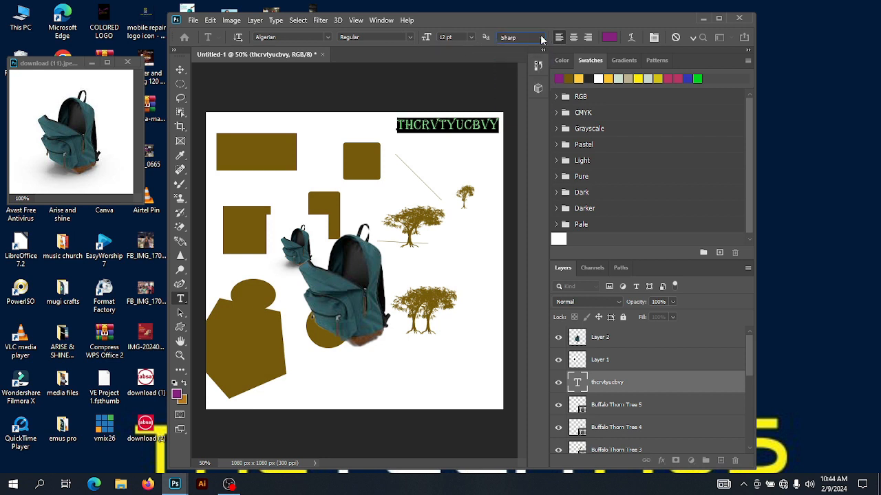
click(541, 40)
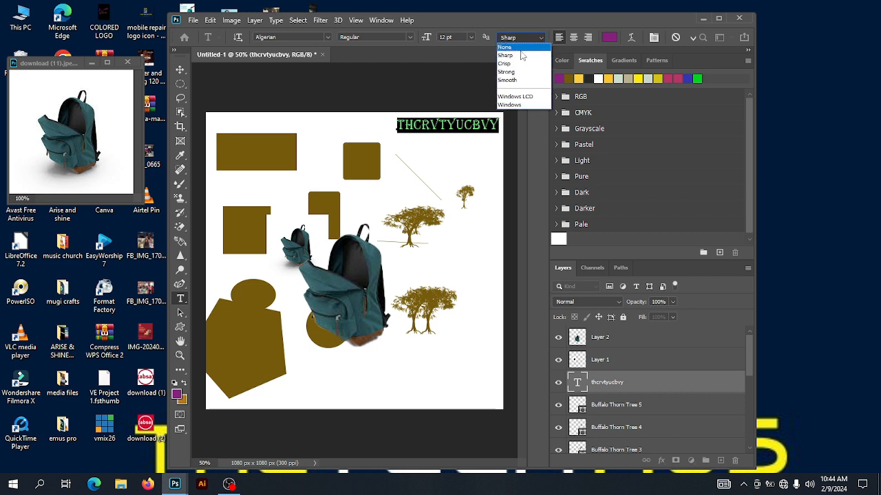
click(516, 71)
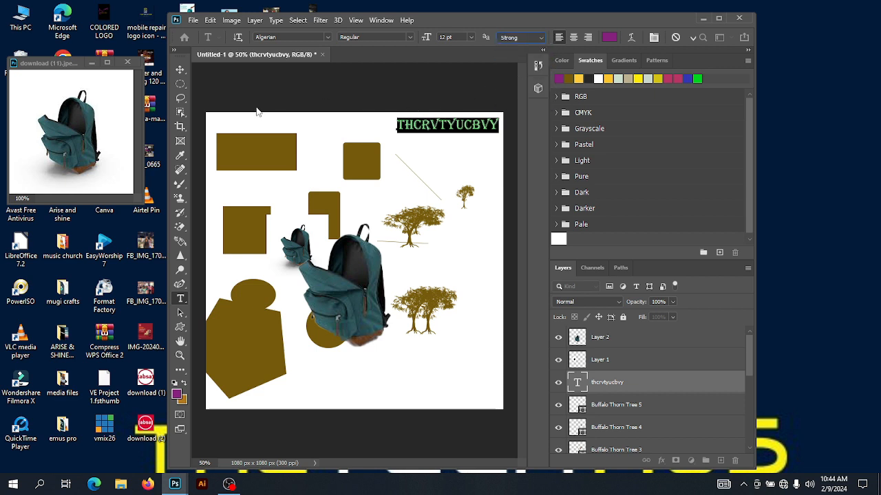
key(v)
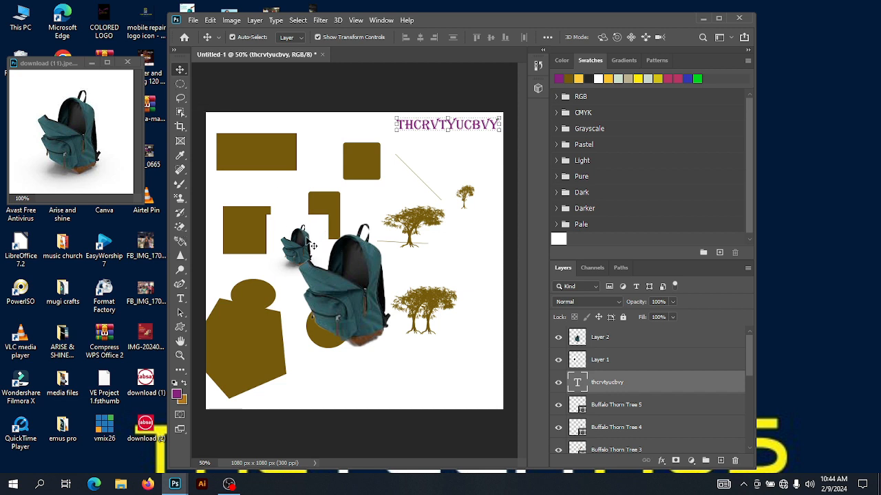
Move the small backpack up and left, and try erasing its white background with the Magic Eraser Tool
click(307, 246)
drag(308, 246, 287, 228)
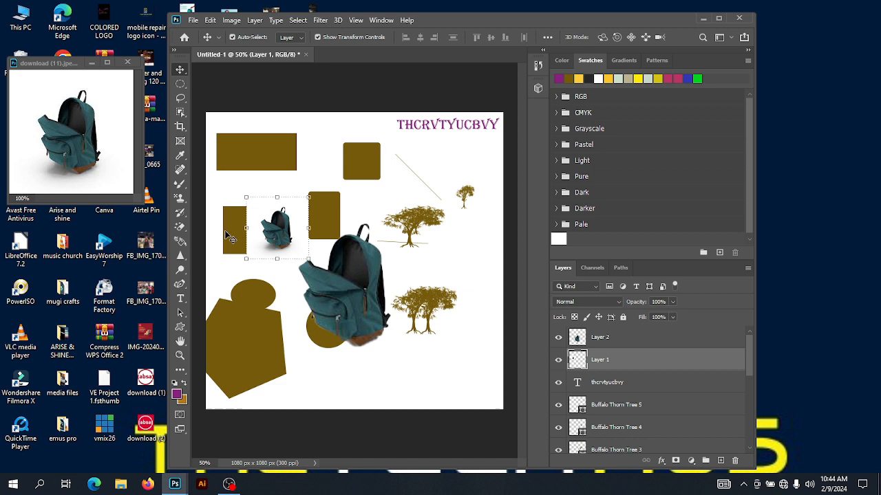
click(181, 229)
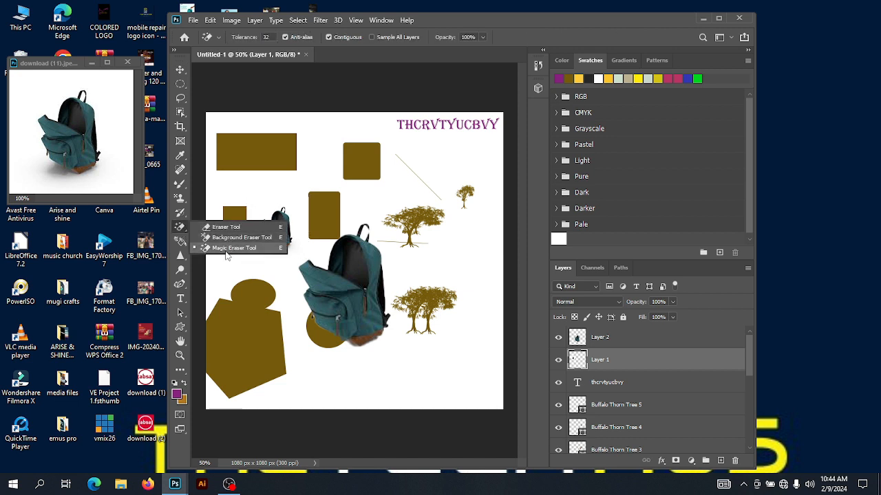
click(227, 249)
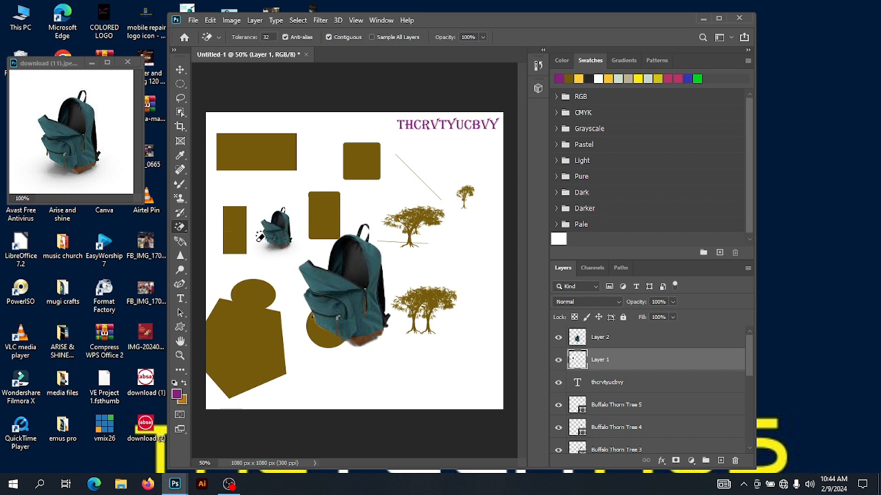
click(256, 237)
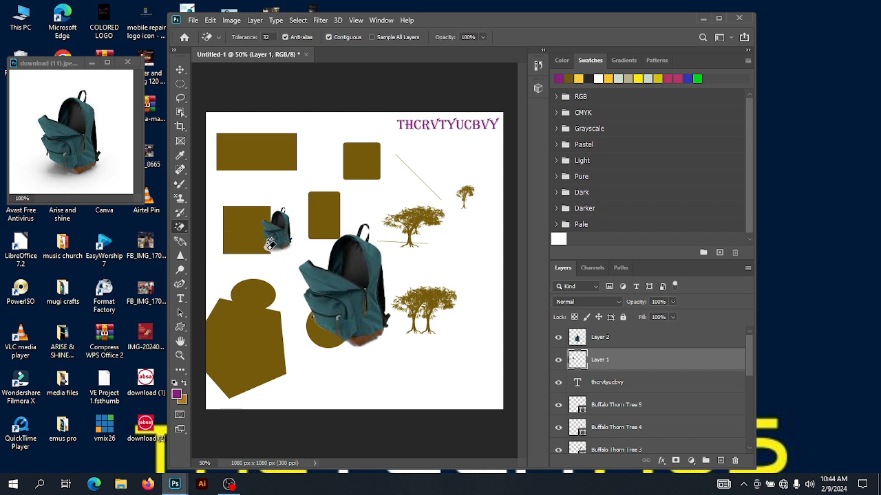
click(269, 247)
key(ctrl+z)
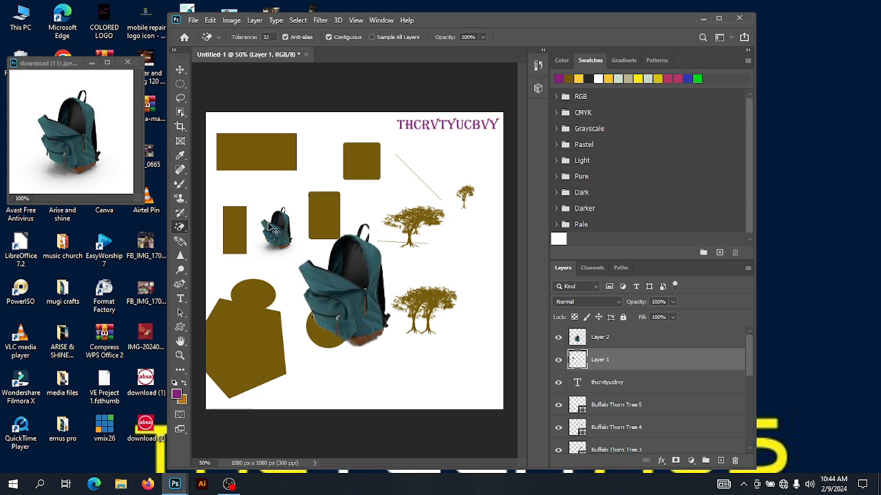
right_click(184, 232)
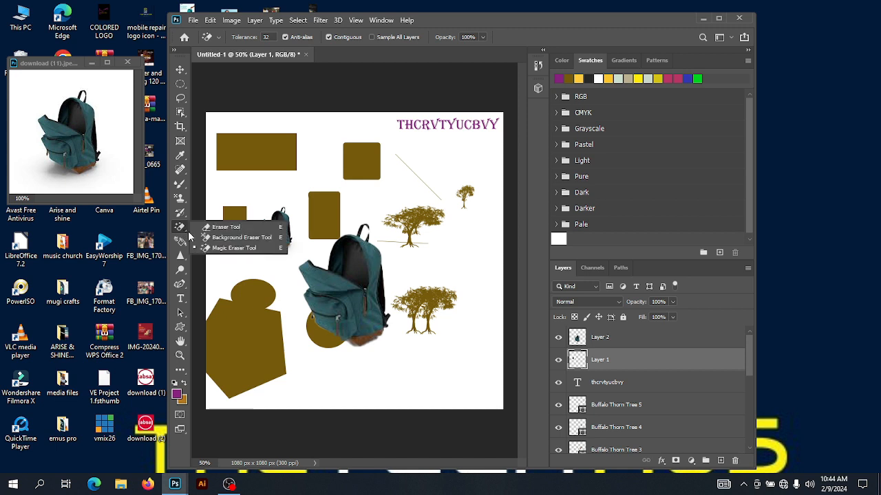
click(227, 238)
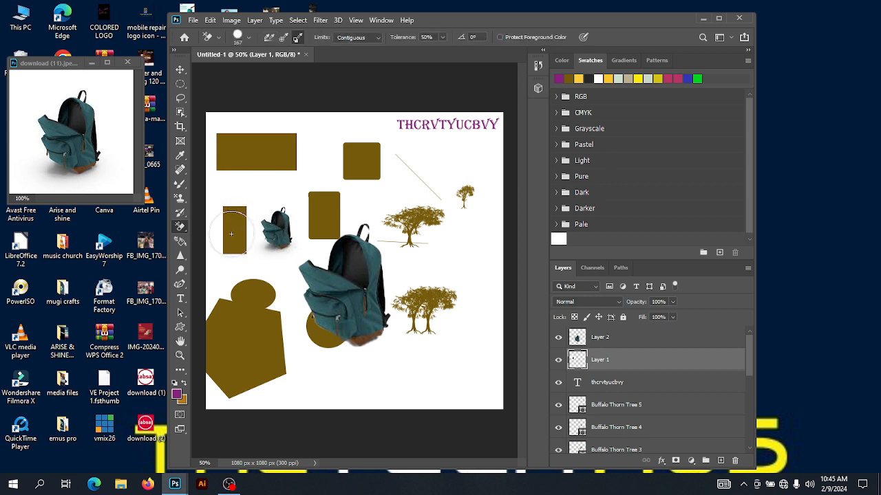
click(180, 69)
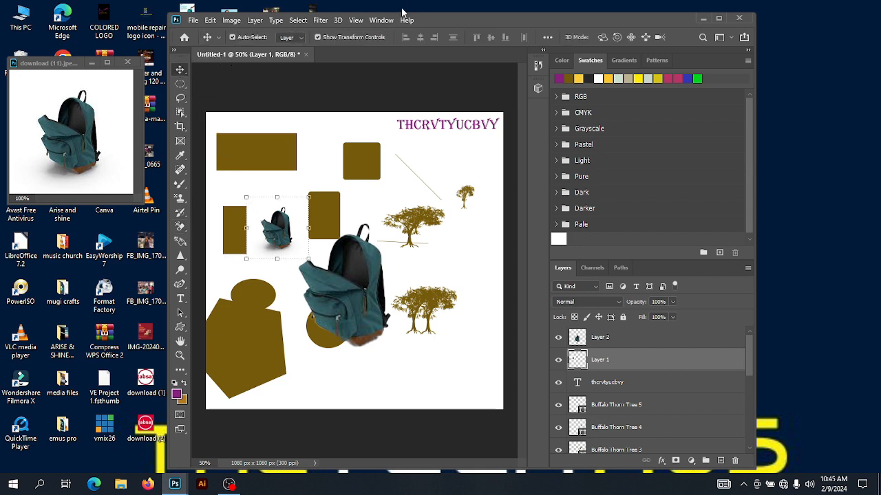
Nudge the small backpack slightly left and close the download image window
drag(472, 21, 327, 9)
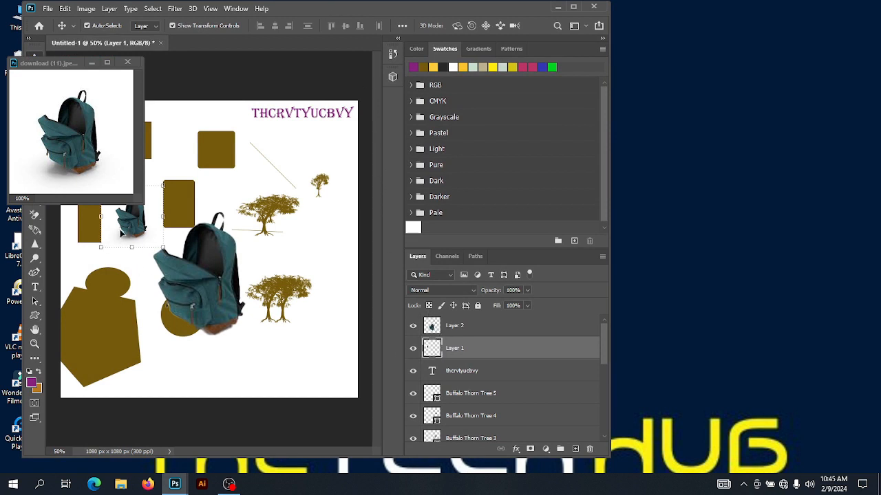
drag(135, 233, 117, 234)
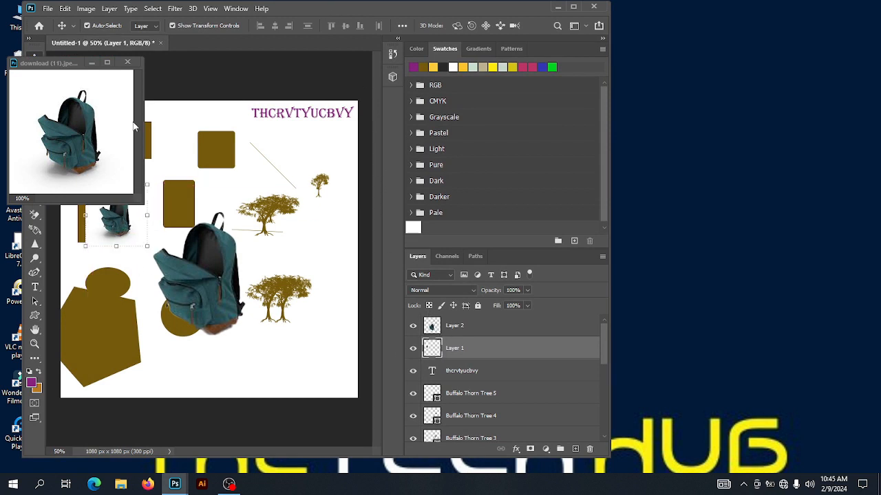
click(128, 64)
click(128, 63)
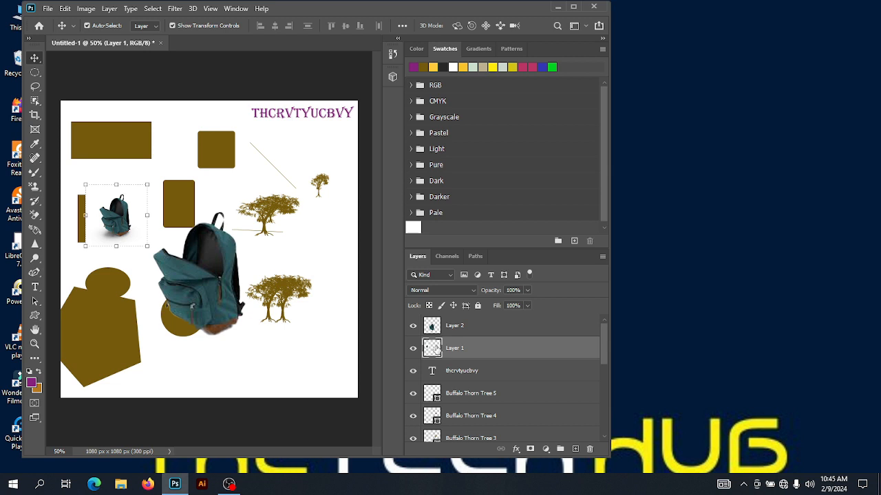
Move the small backpack layer below all the shapes, directly above the Background, and zoom in on the large backpack
drag(435, 348, 451, 413)
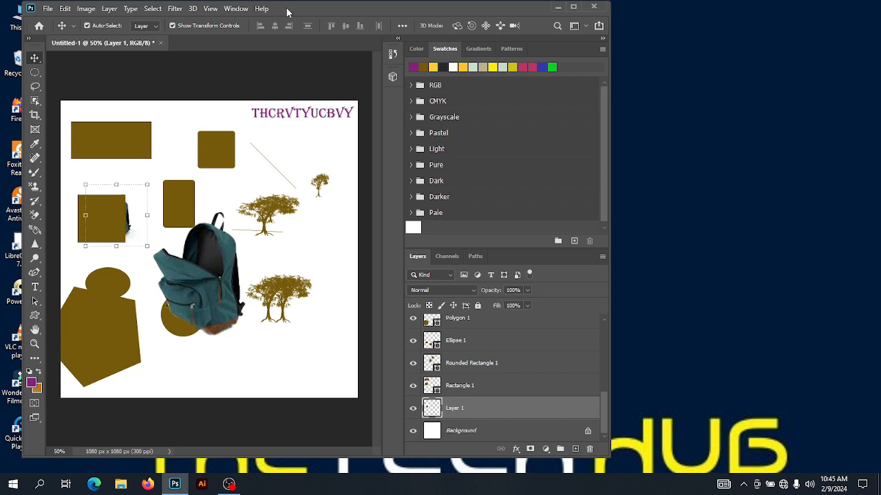
drag(287, 12, 378, 14)
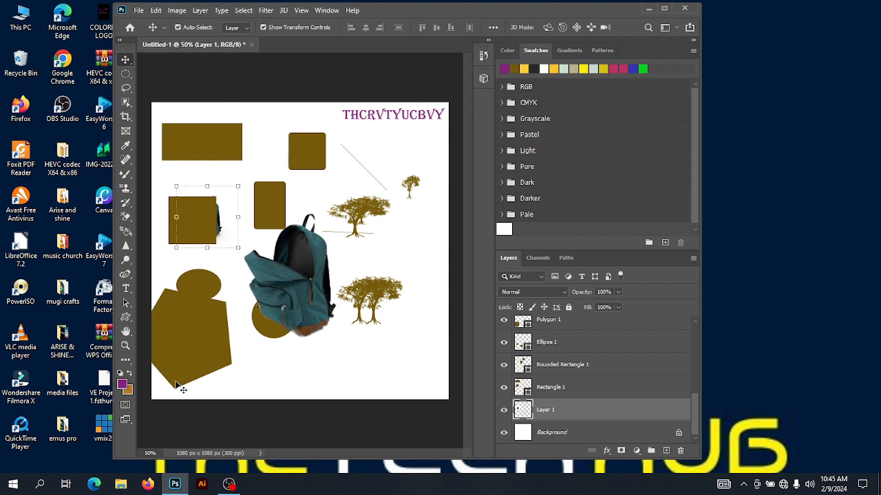
click(126, 346)
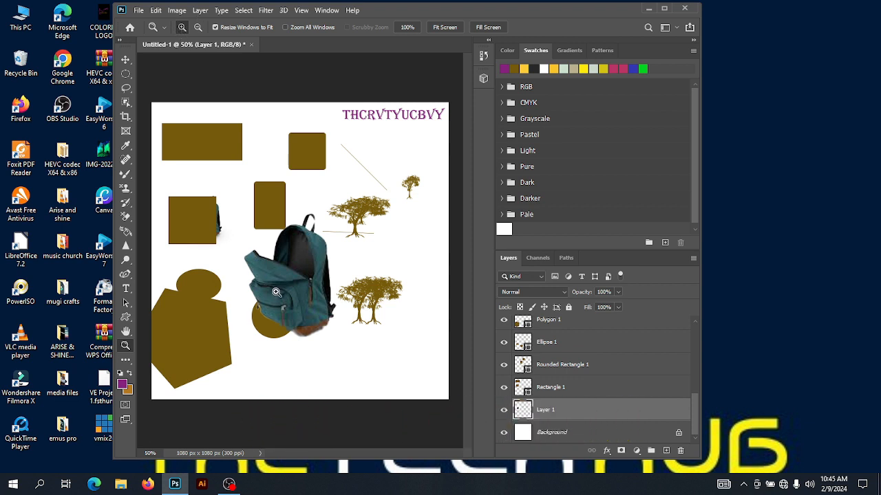
click(280, 292)
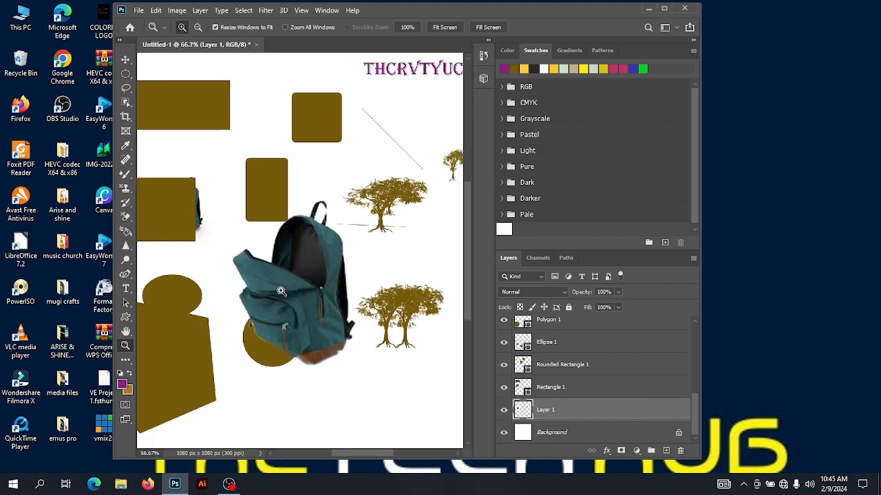
Zoom out to 50%, start Save As, and name the file tycegvhwsvg in the Desktop folder
click(197, 26)
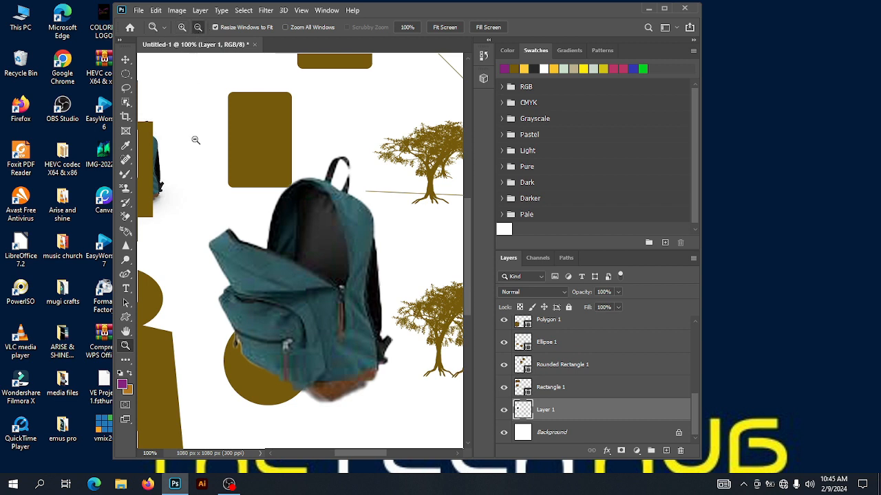
click(282, 354)
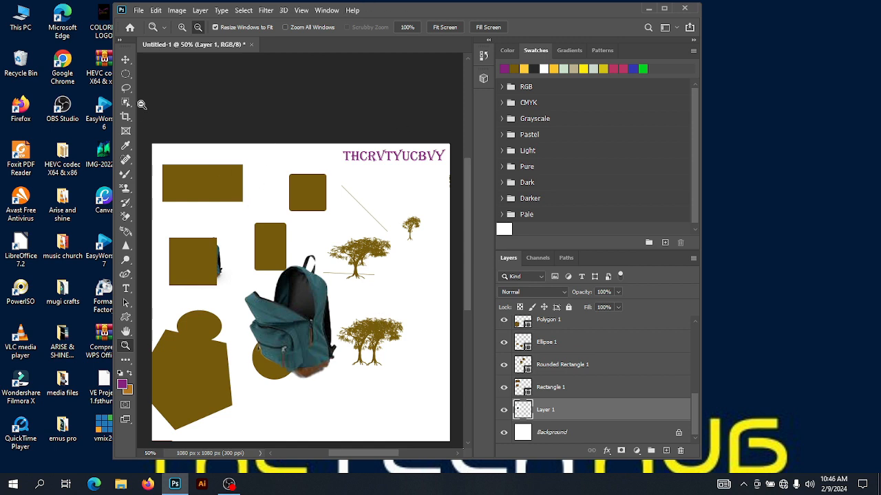
click(126, 60)
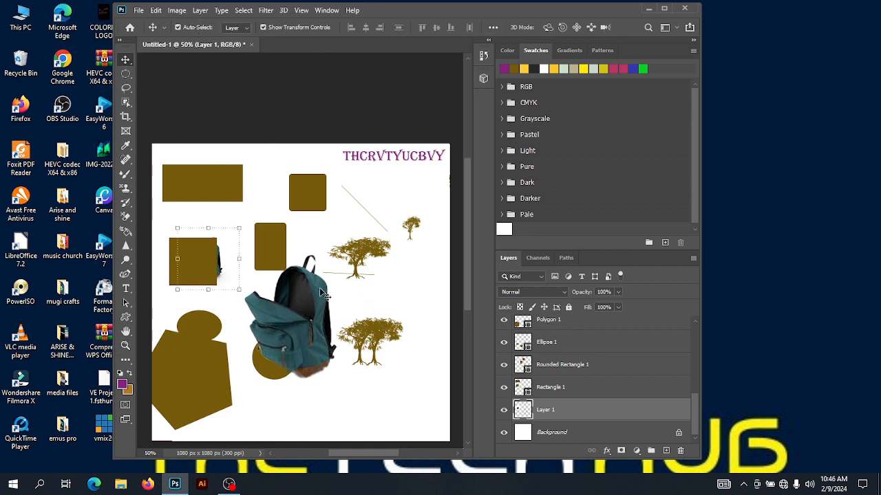
click(138, 9)
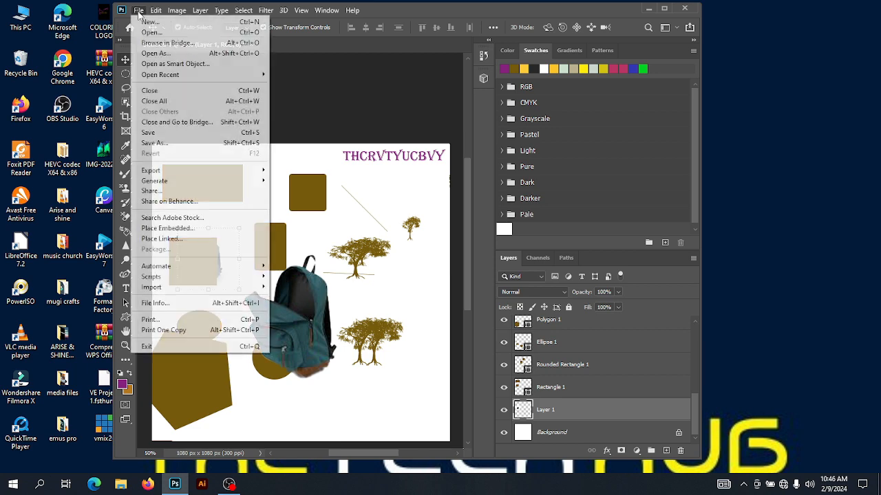
click(171, 143)
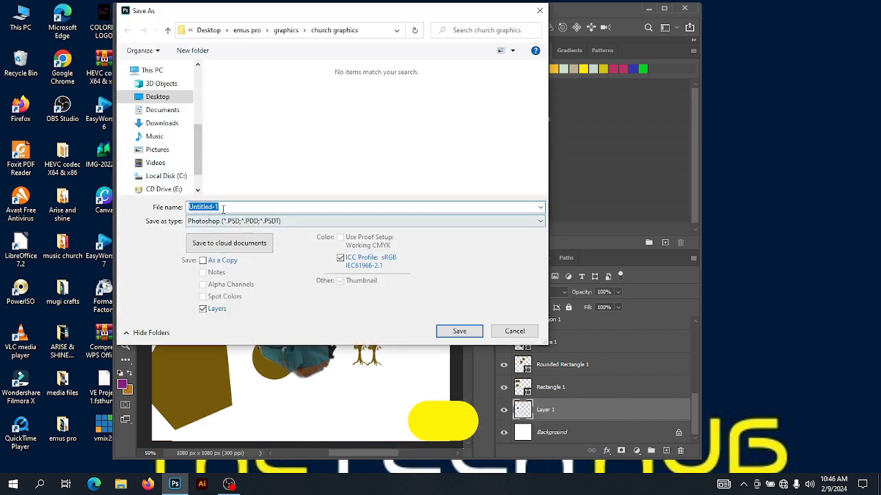
text(tycegvhwsvg)
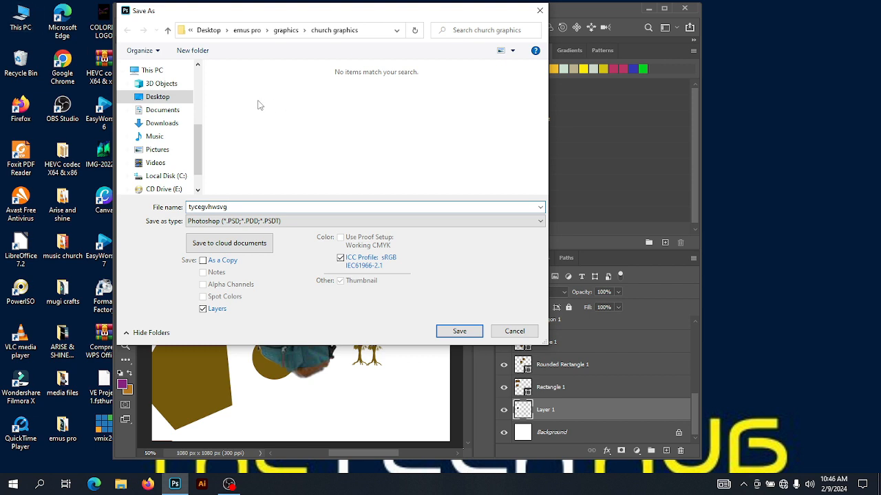
click(158, 100)
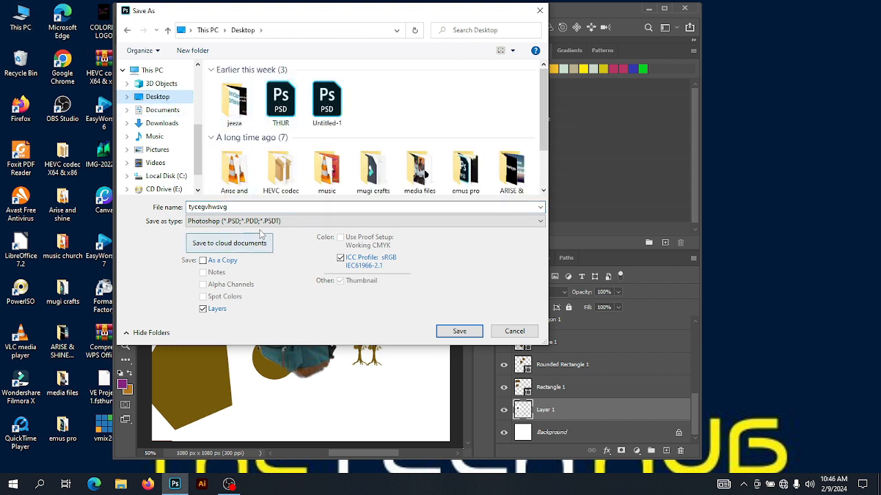
Set the file type to JPEG and save the image, accepting the High quality JPEG options
drag(331, 15, 223, 17)
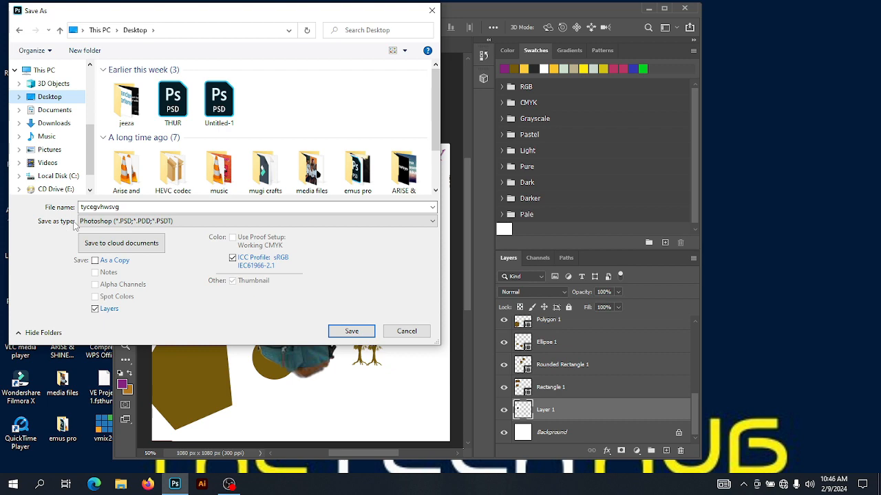
click(196, 222)
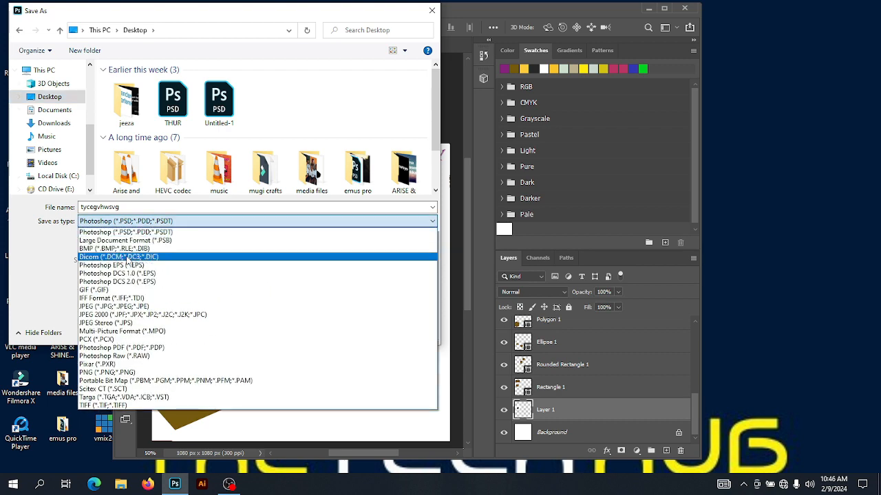
click(121, 347)
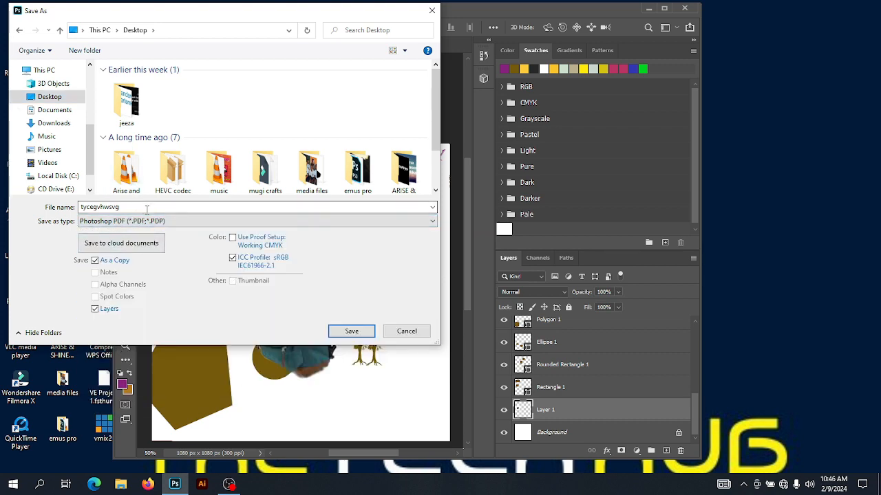
click(164, 223)
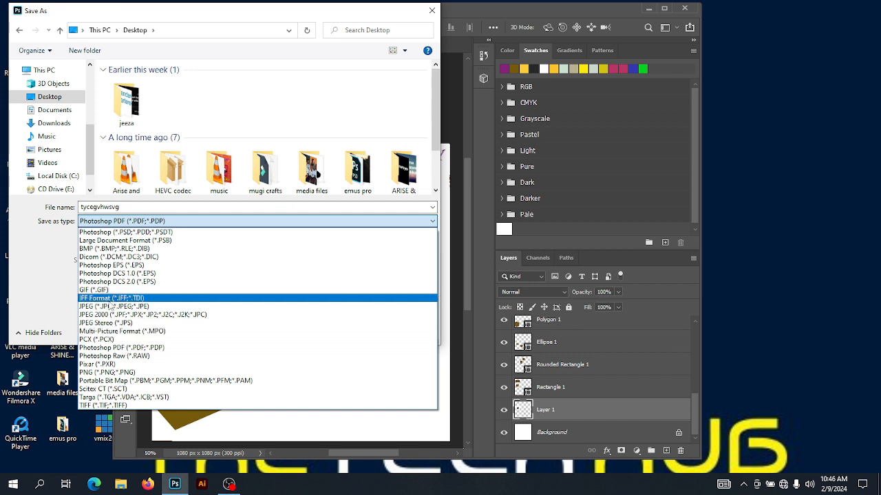
click(110, 311)
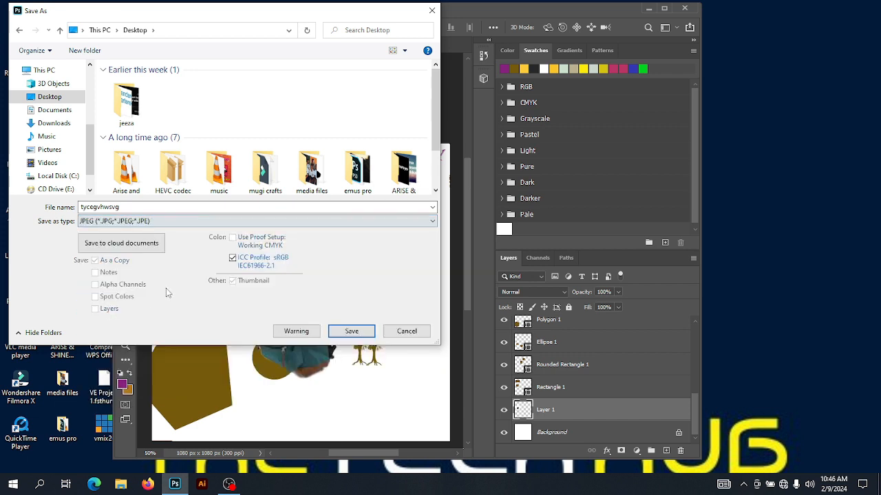
click(339, 335)
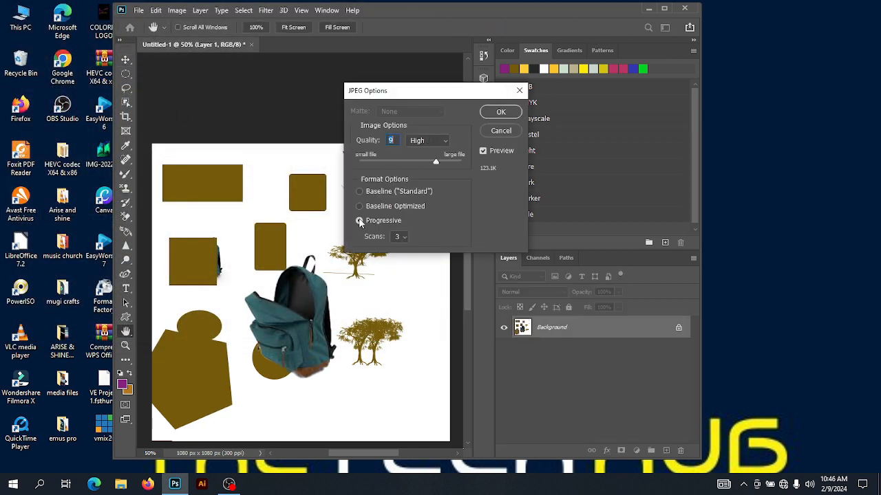
click(501, 113)
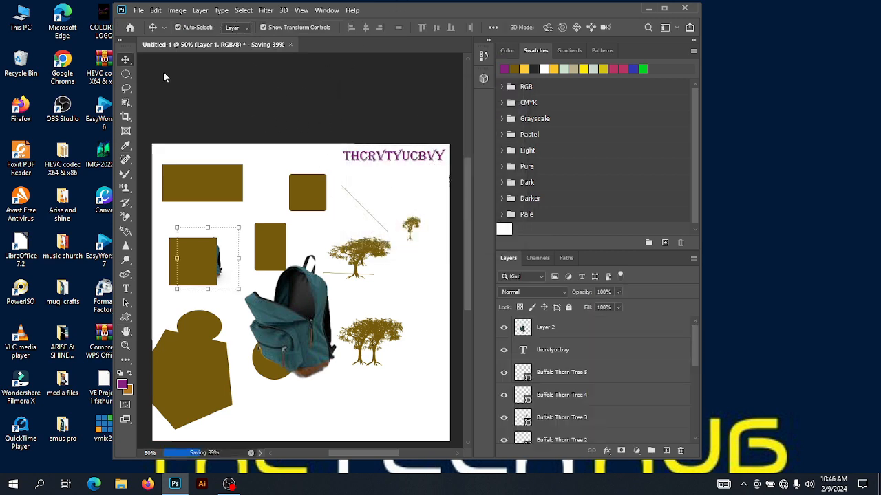
Open the saved tycegvhwsvg JPEG from the Desktop to preview it, then close the viewer
drag(393, 7, 660, 41)
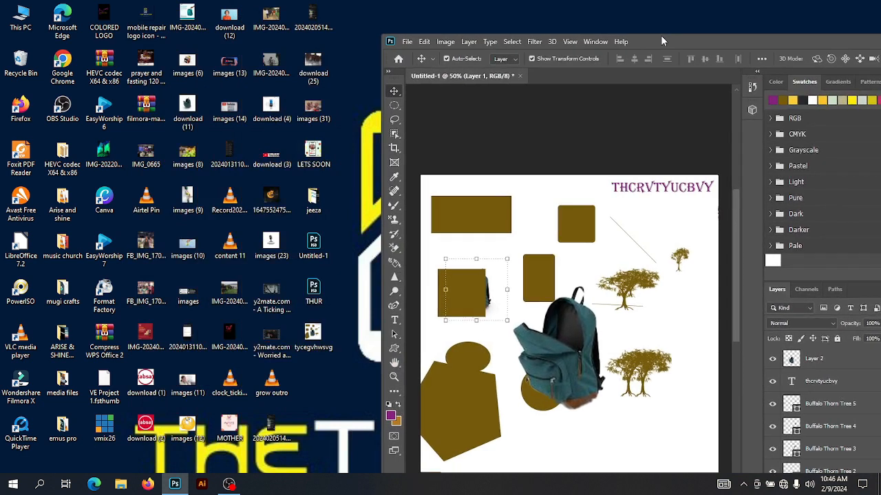
double_click(314, 335)
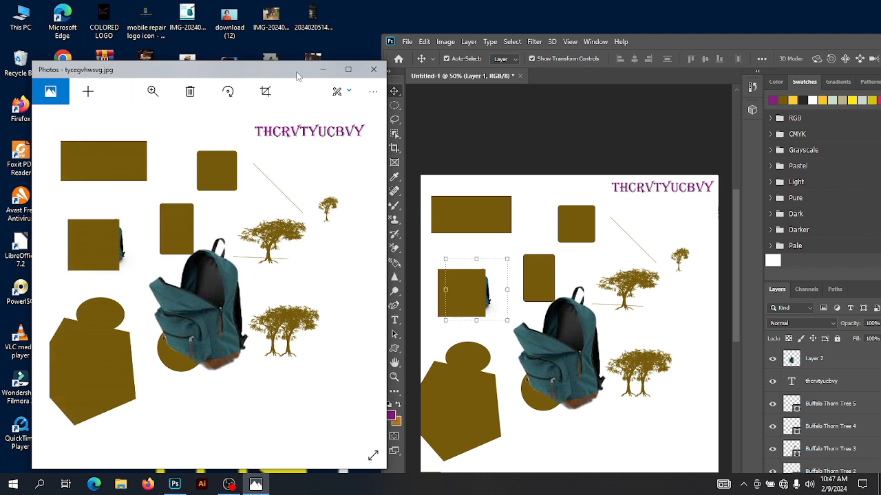
click(373, 70)
drag(658, 39, 300, 31)
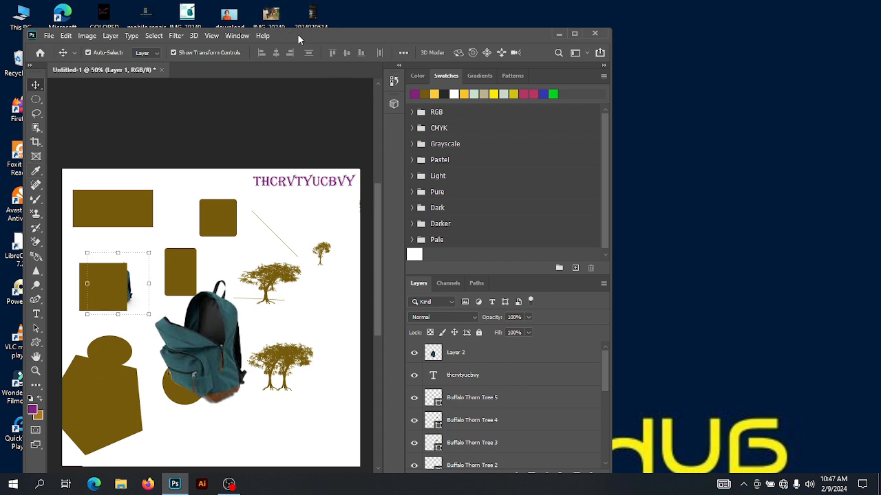
drag(300, 35, 286, 9)
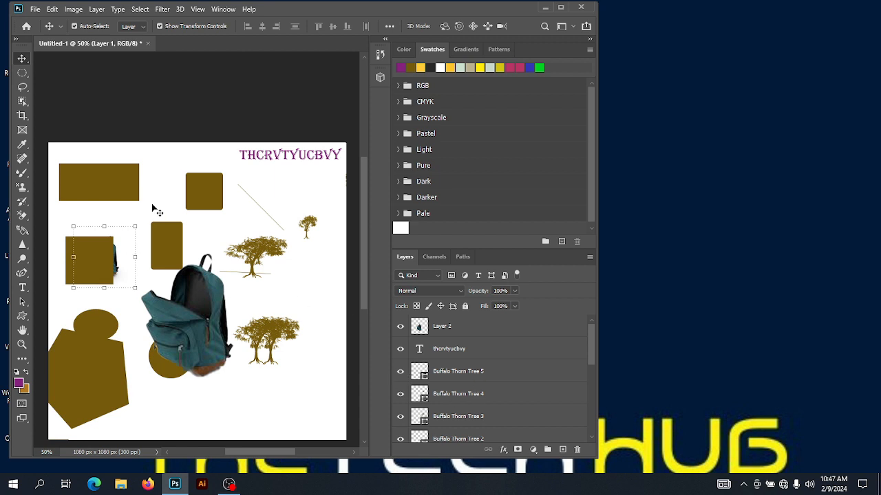
drag(273, 5, 324, 9)
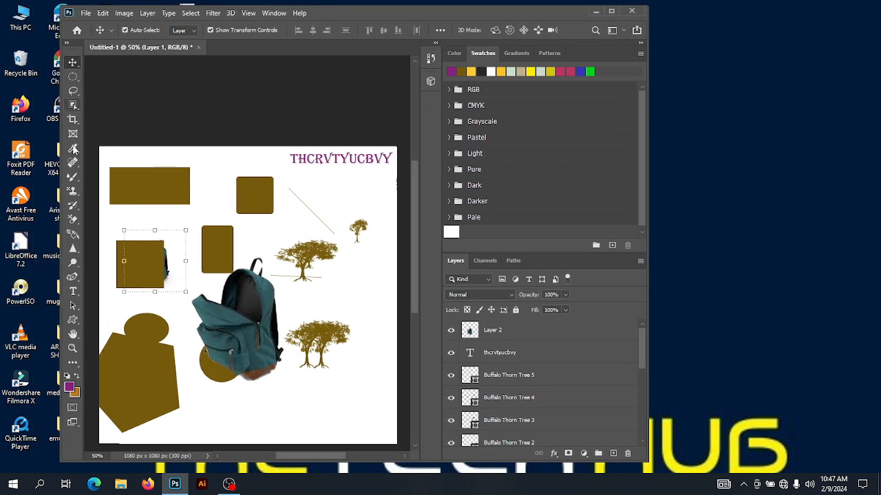